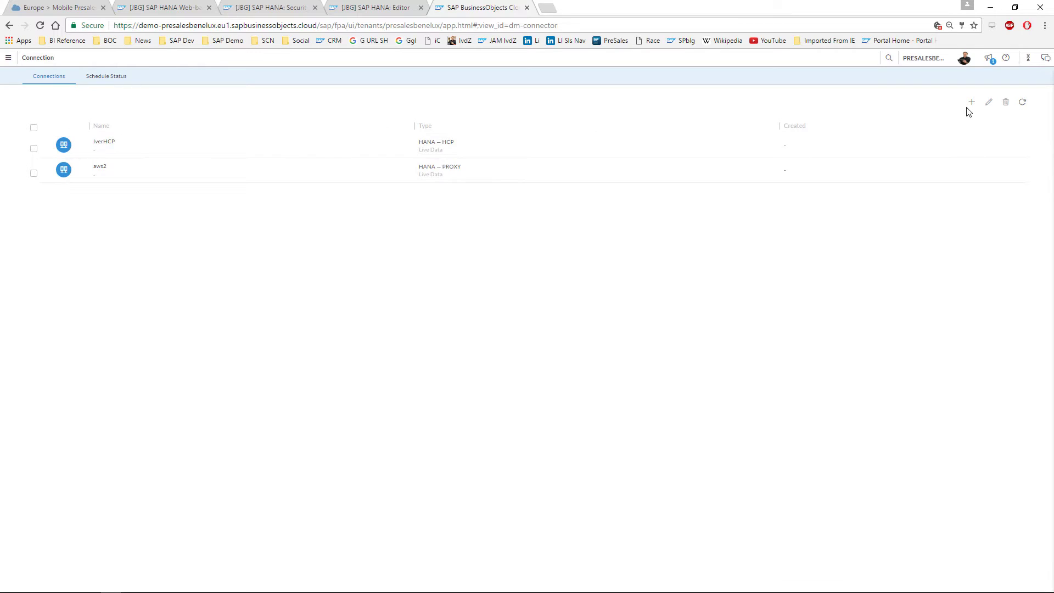
Check which source types are offered for adding a new live data connection
left_click(972, 103)
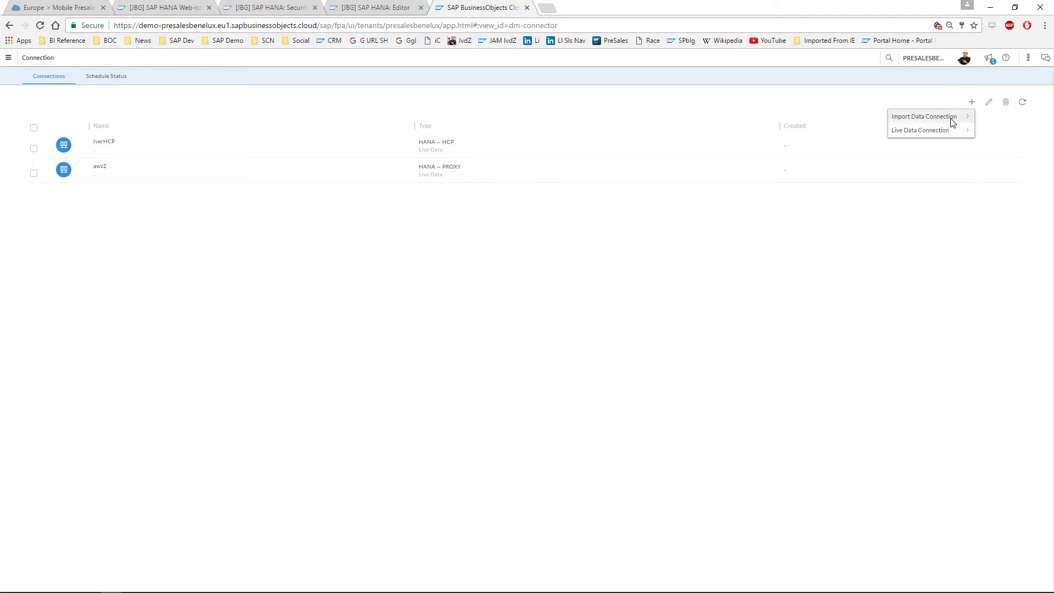
mouse_move(964, 129)
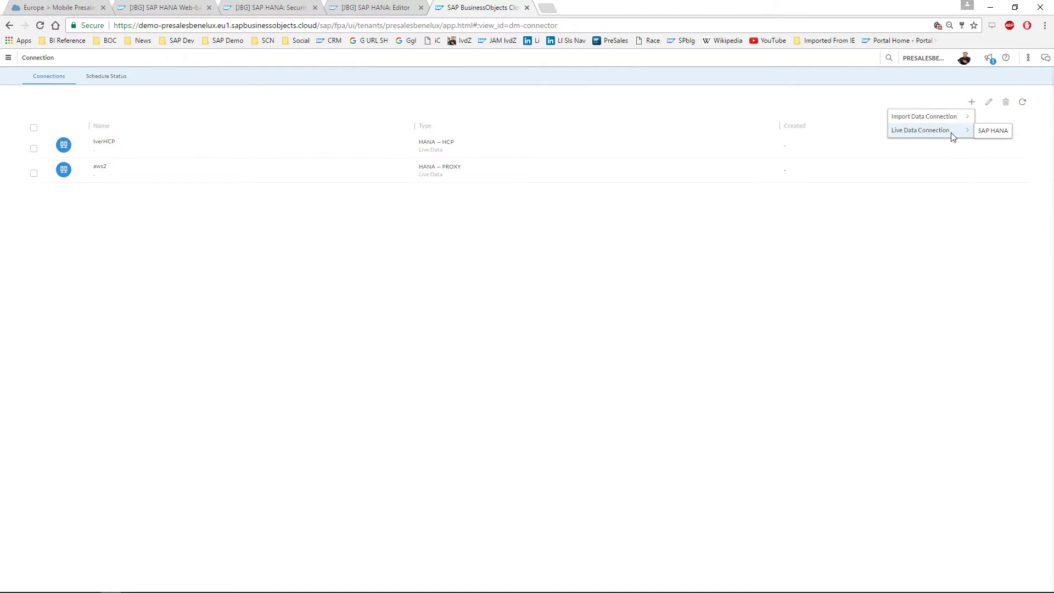
left_click(849, 262)
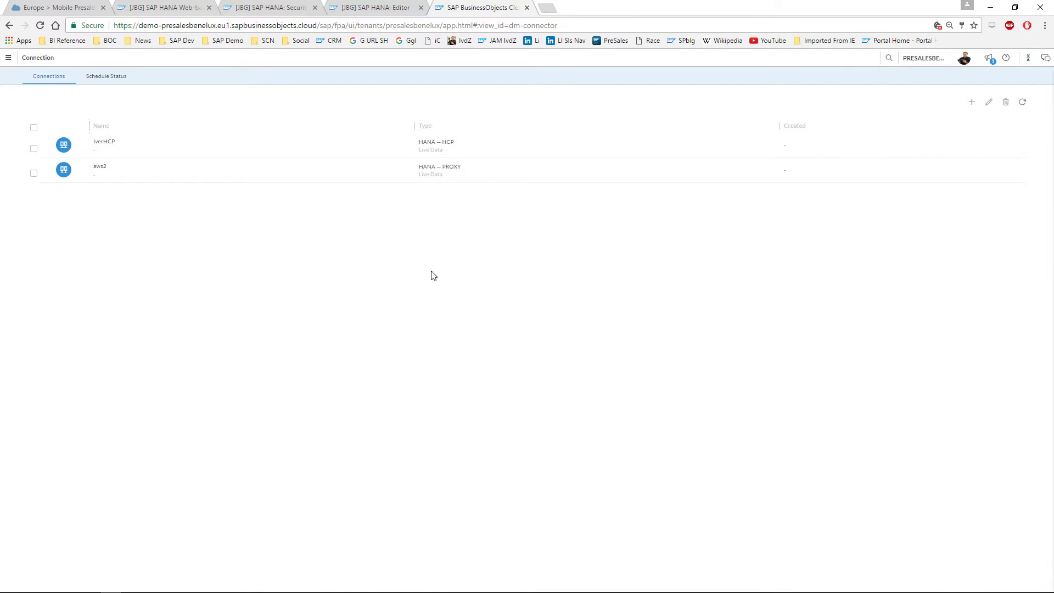
Open the existing IverHCP live connection for editing and review its connection type, database name, landscape host and credentials settings
left_click(34, 150)
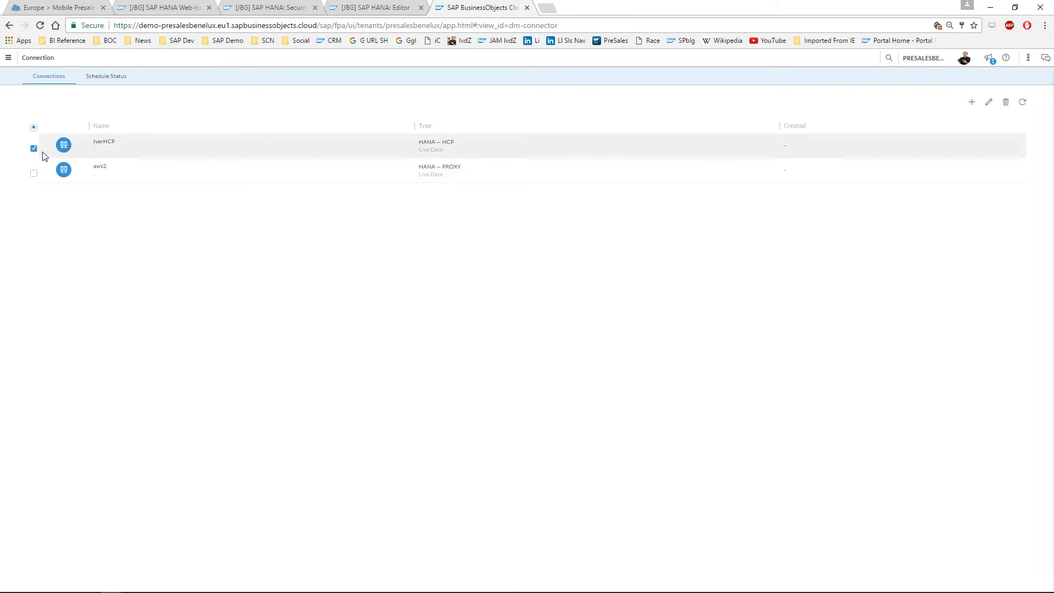
left_click(989, 105)
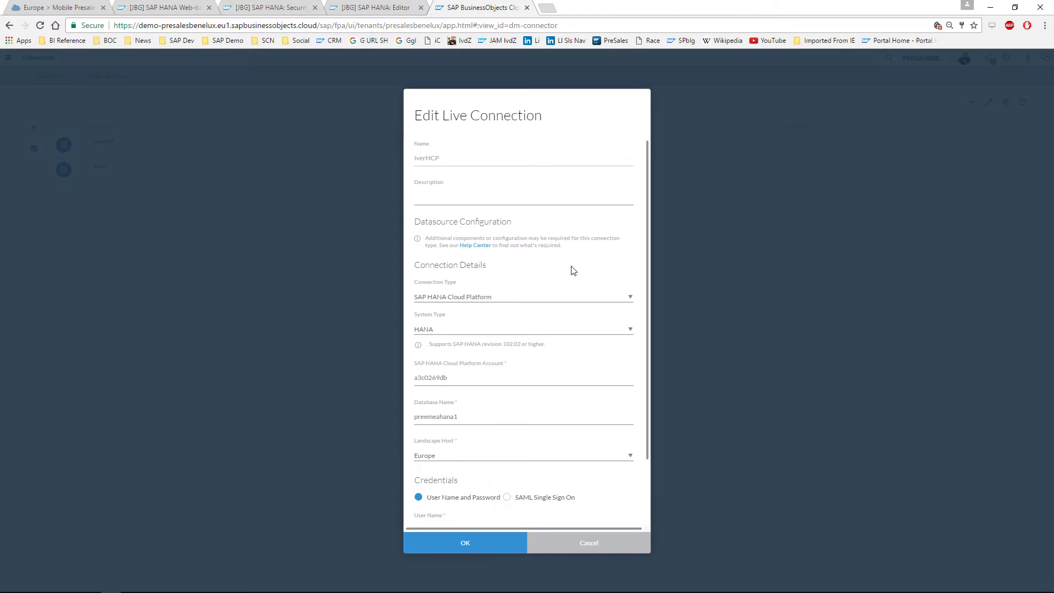
scroll(541, 282, "down", 2)
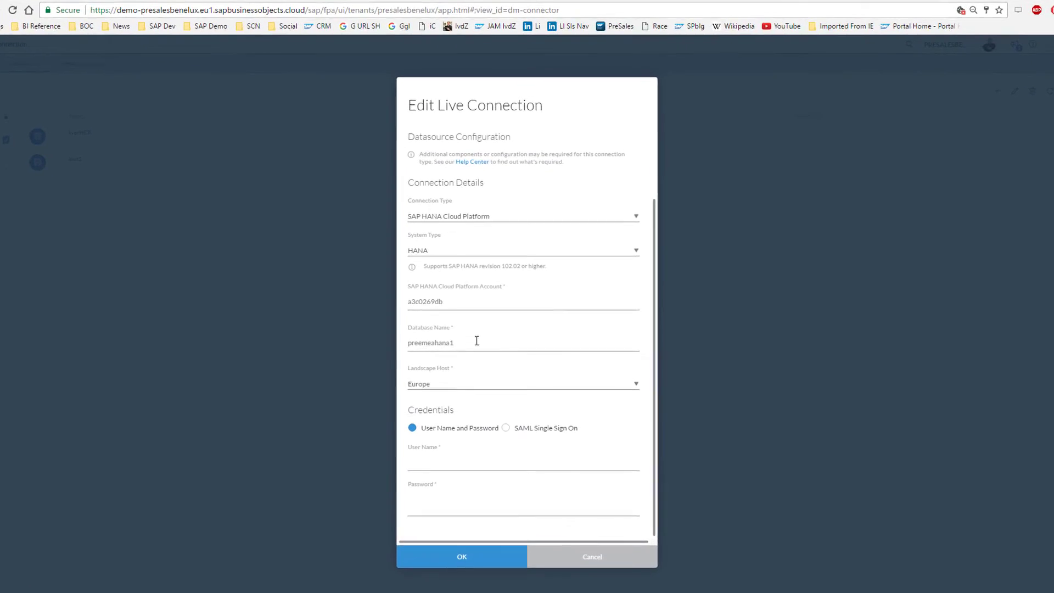
left_click_drag(465, 343, 409, 344)
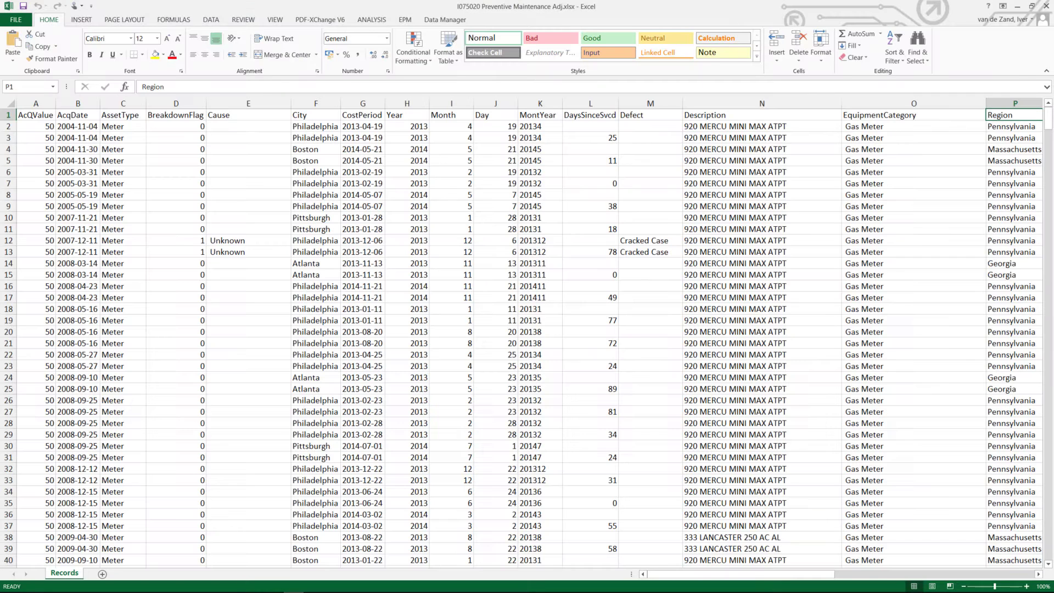
Examine the column headers of the Records sheet in the preventive maintenance workbook, from AcQValue through City and Region to the second MajorRepairIndicator
left_click(40, 115)
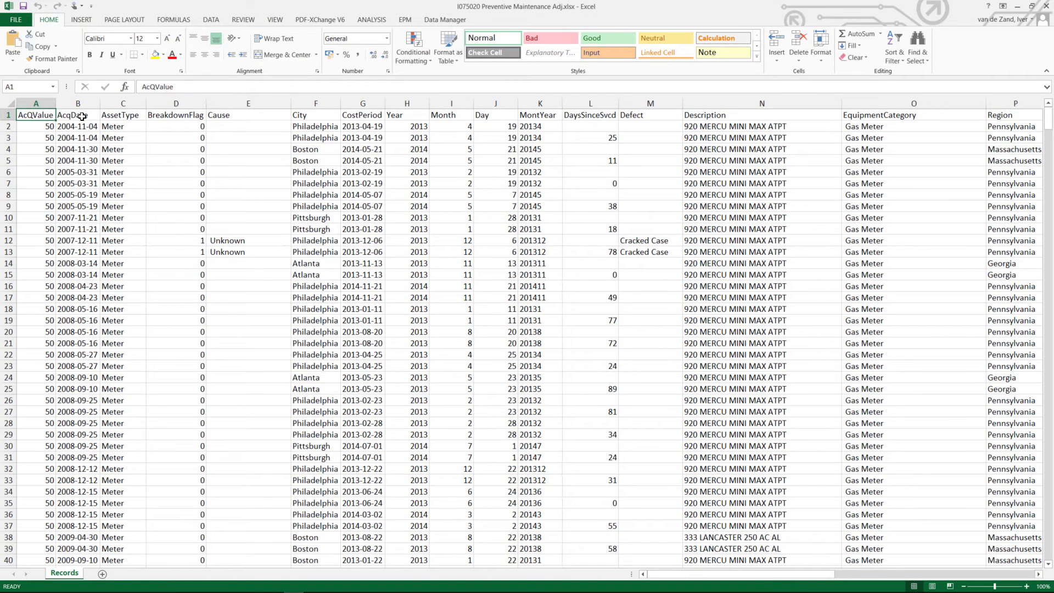
left_click(114, 114)
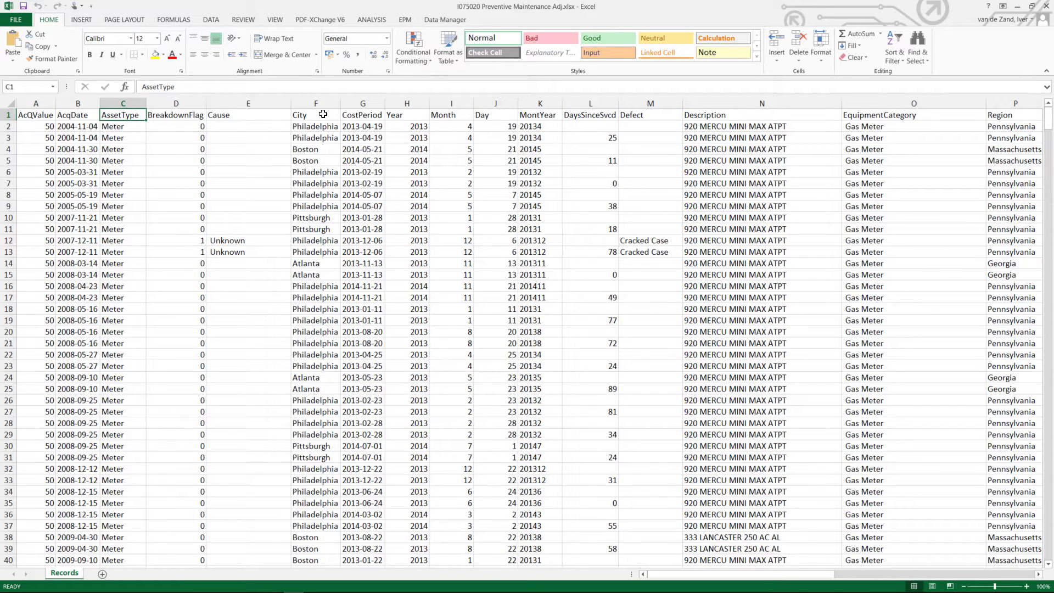
left_click(323, 114)
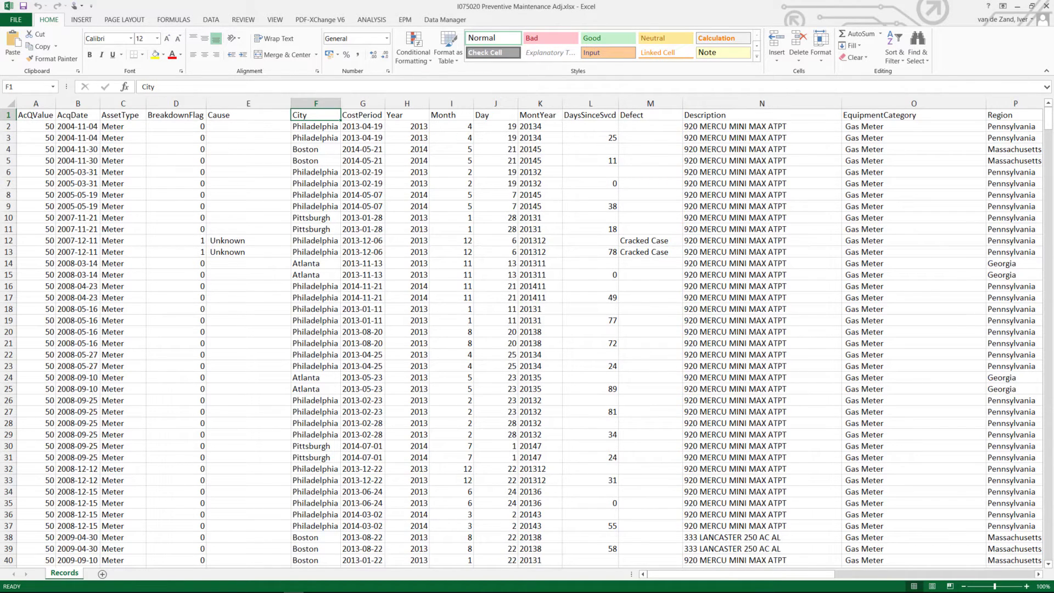
left_click(731, 115)
key("Right")
key("Right")
key("Right")
key("Right")
key("Right")
key("Right")
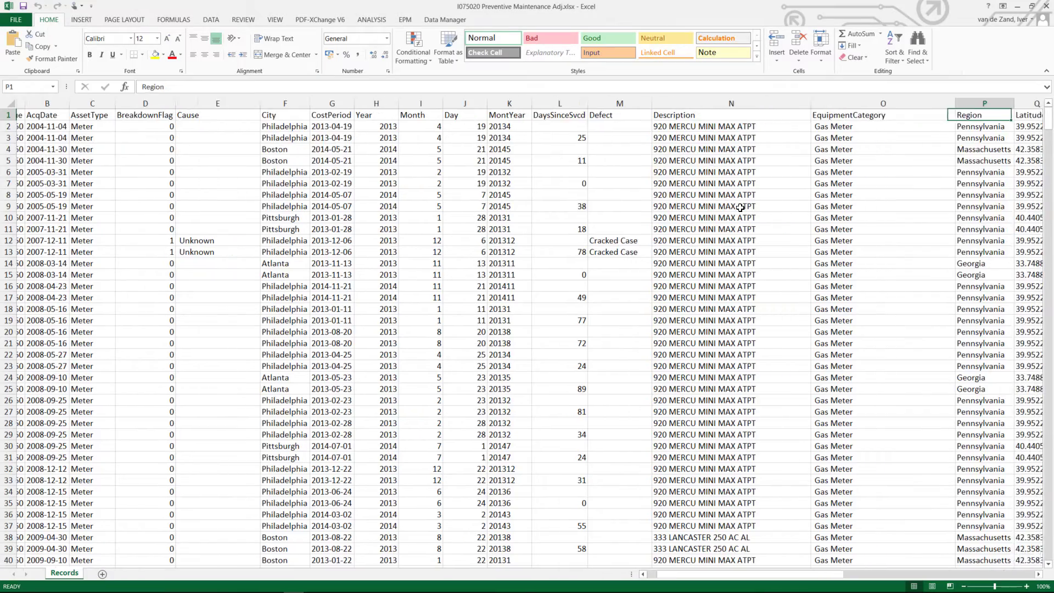
key("Right")
key("Right")
key("Right")
key("Right")
key("Right")
key("Right")
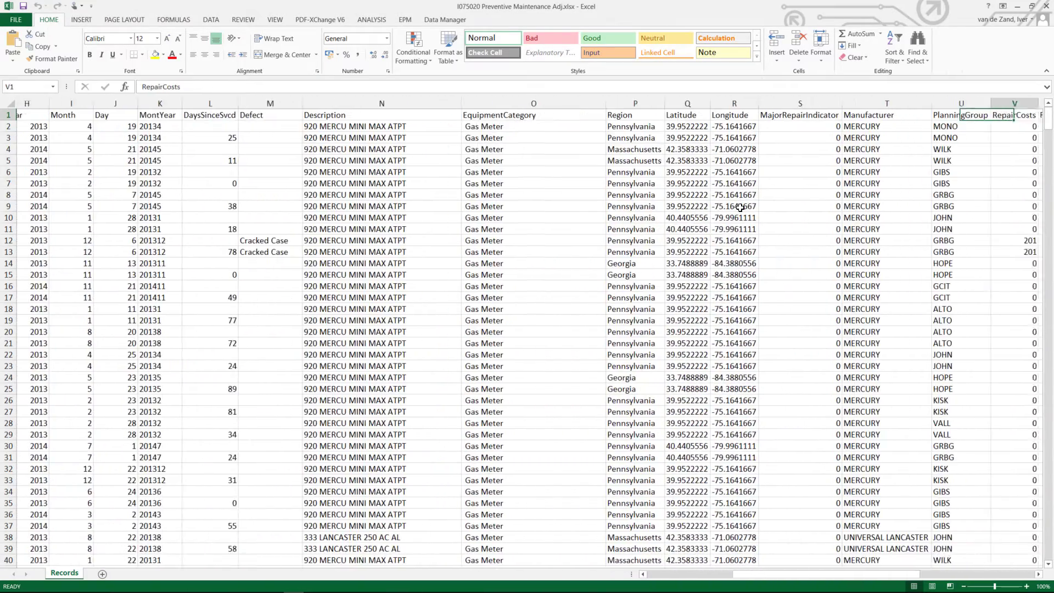
key("Right")
key("Right")
key("Right")
key("Right")
key("Right")
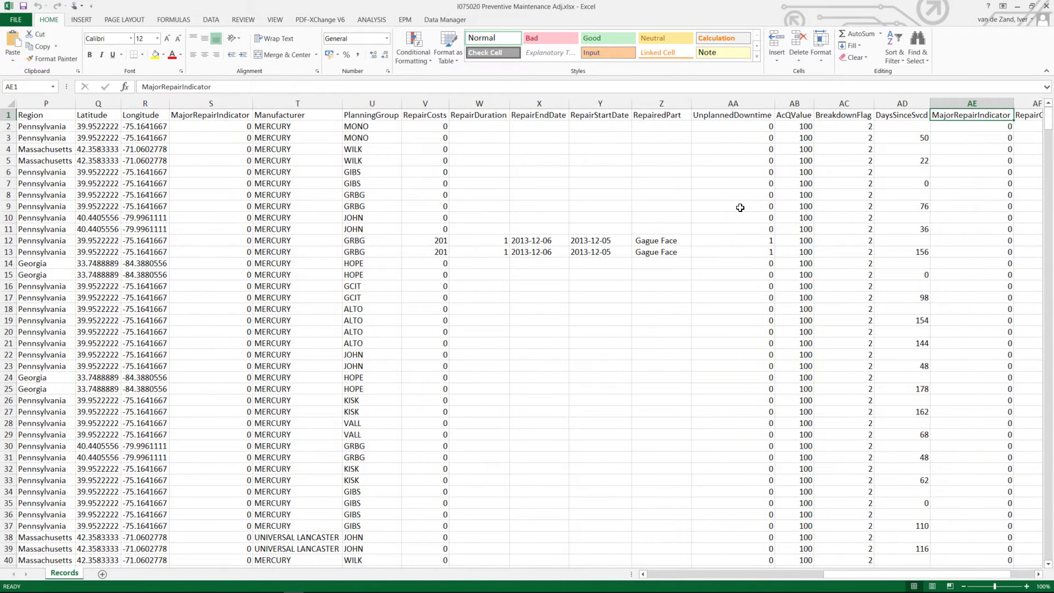
left_click(1018, 8)
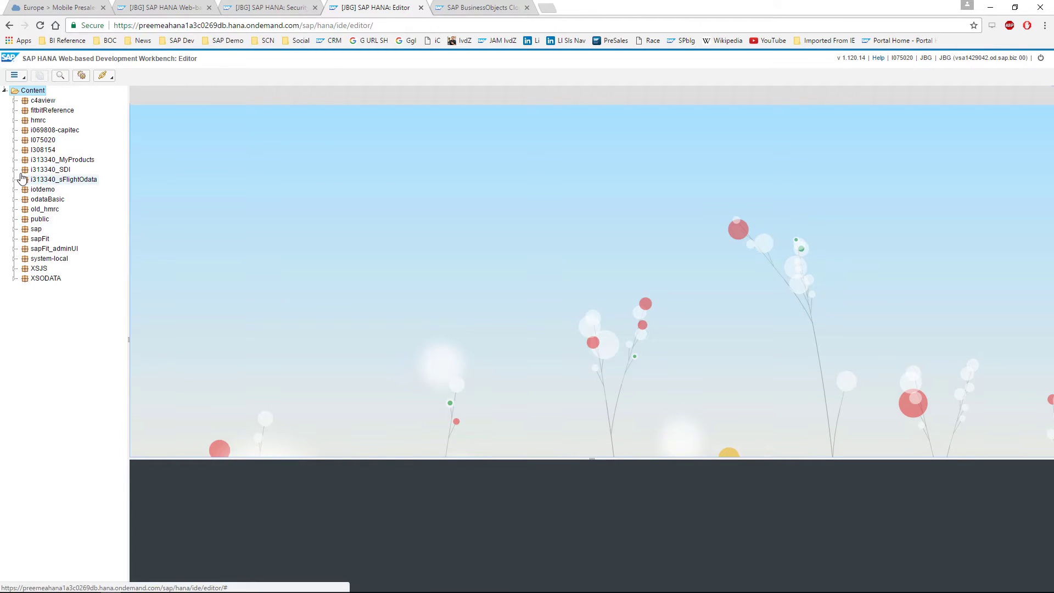
Open the CV_PREVMAINT_SCRIPT calculation view from the I308154 CV package and review its column definitions
left_click(15, 150)
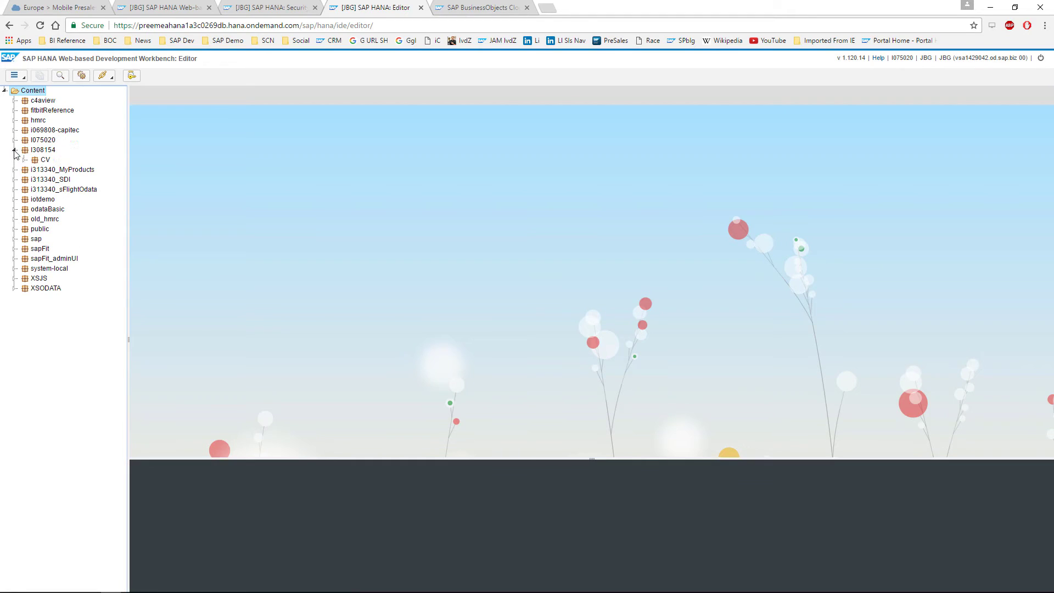
left_click(24, 159)
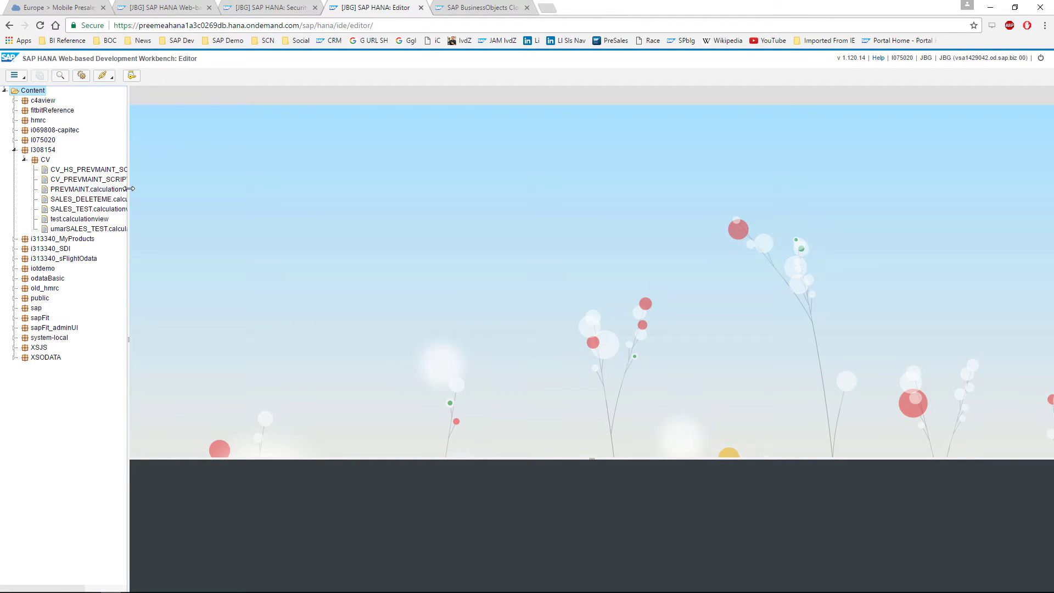
left_click_drag(128, 192, 218, 194)
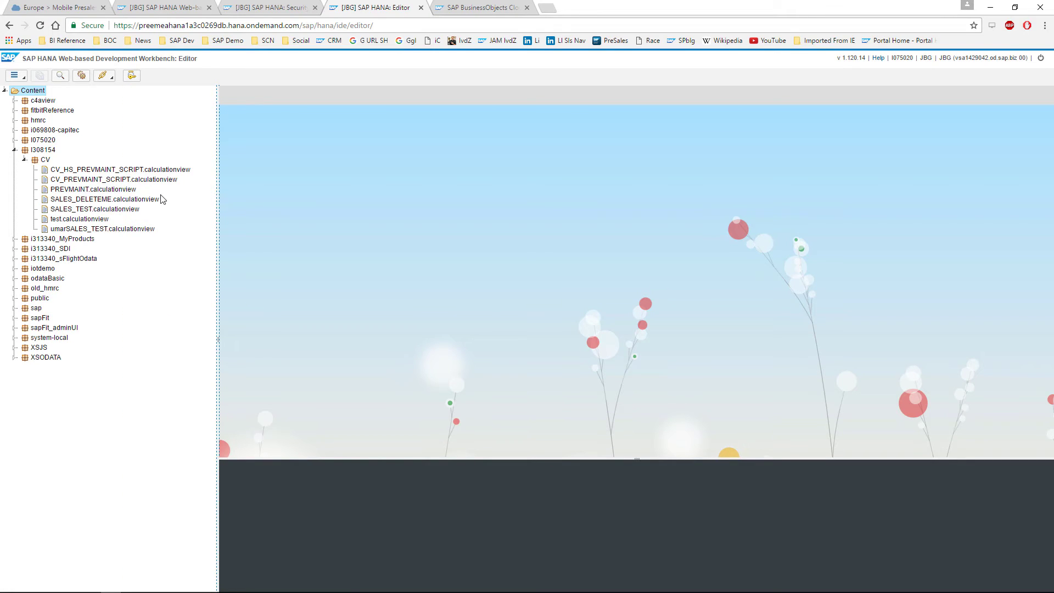
double_click(85, 180)
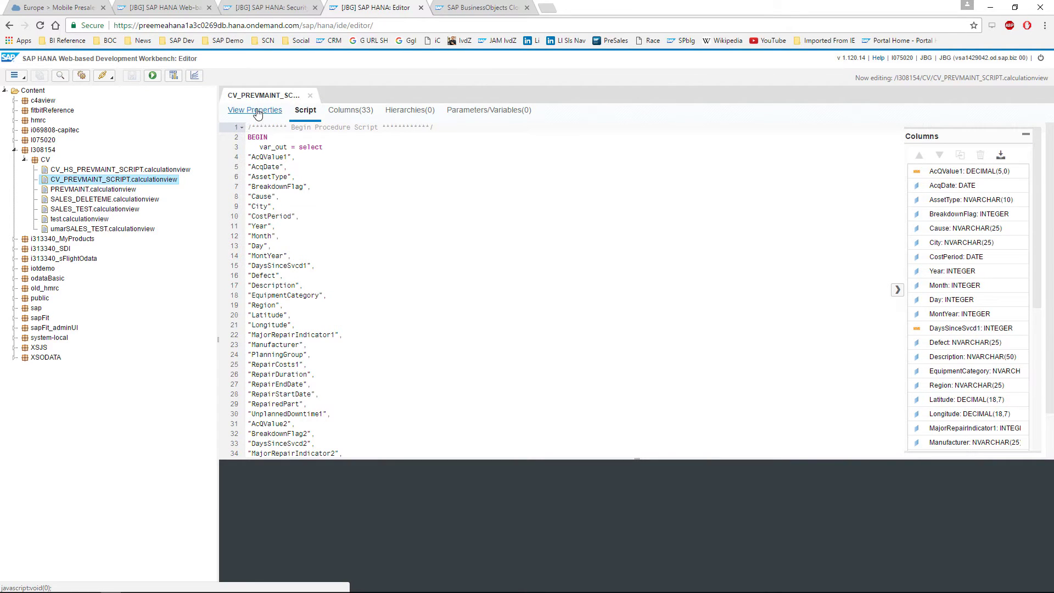
left_click(256, 110)
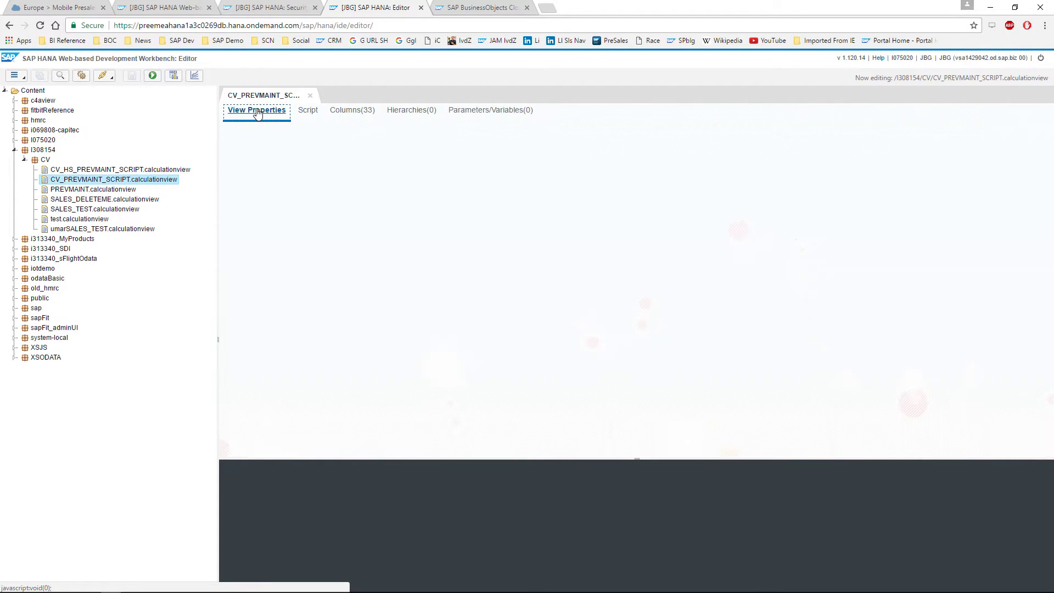
left_click(351, 112)
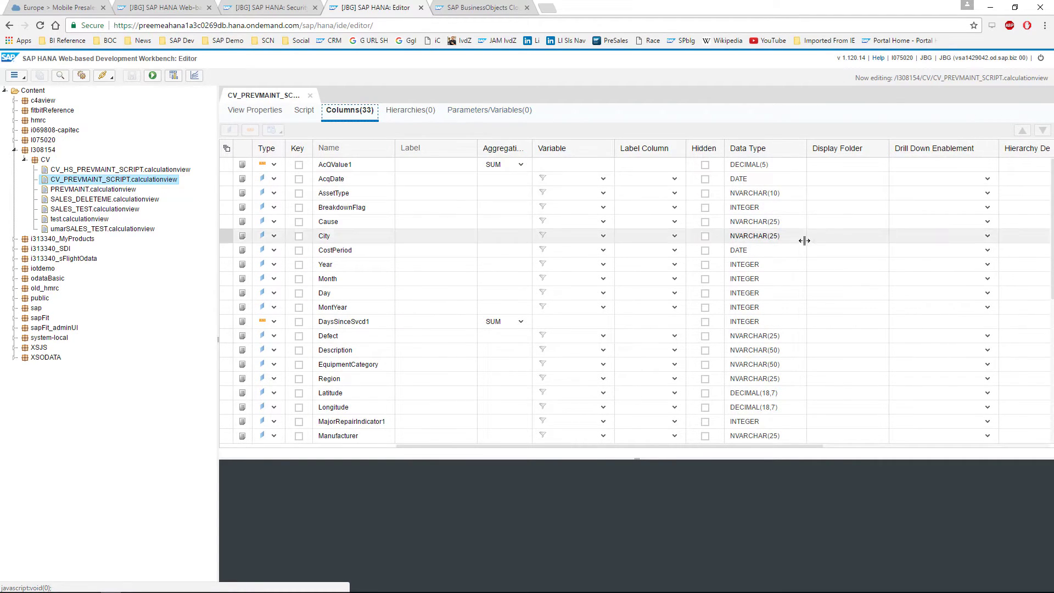
Preview the data of the CV_PREVMAINT_SCRIPT calculation view with City applied as a column dimension
right_click(164, 181)
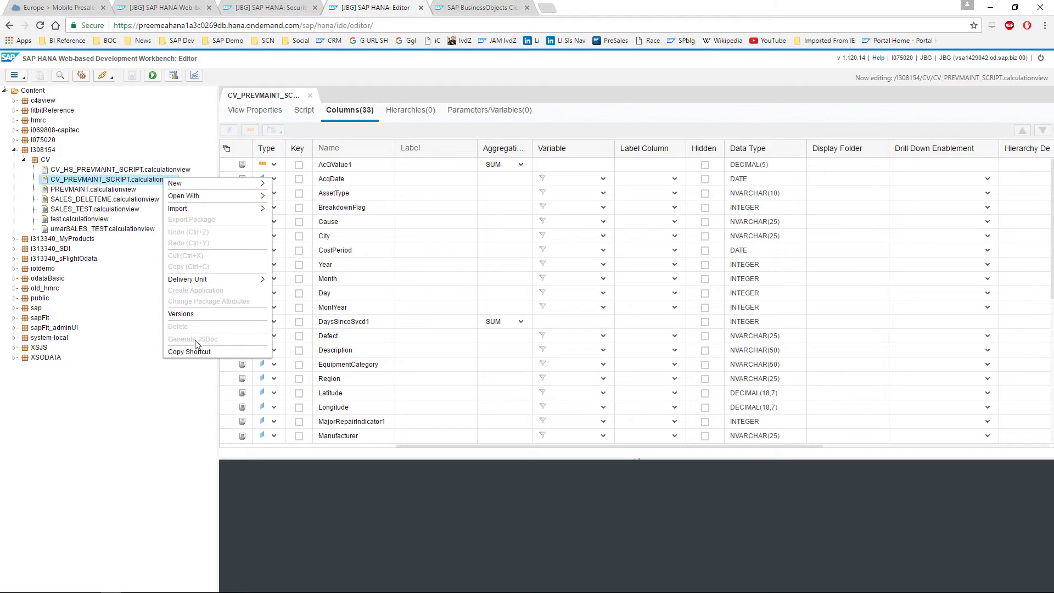
mouse_move(197, 176)
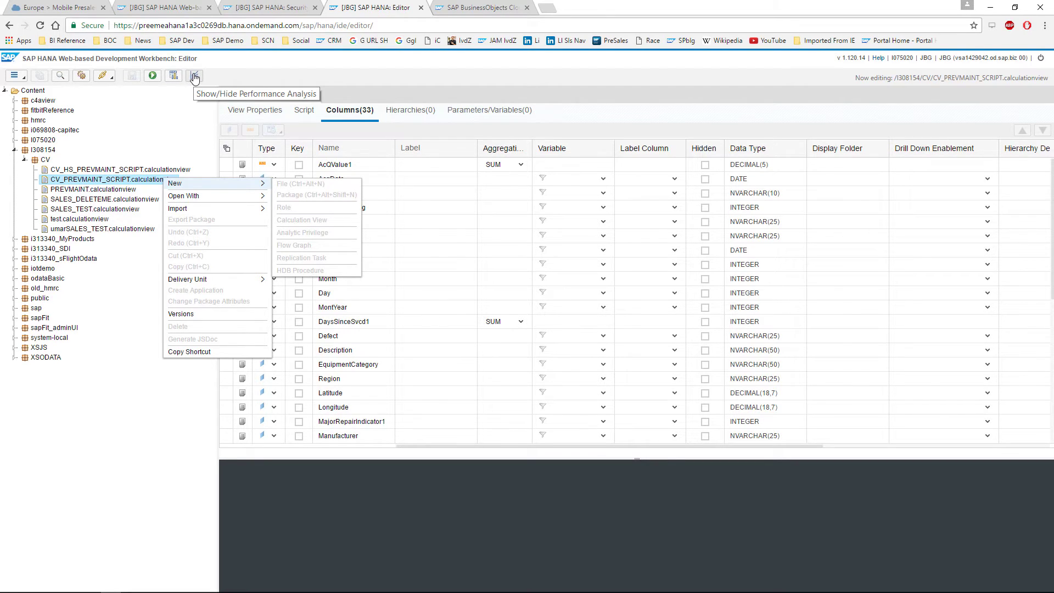
left_click(173, 77)
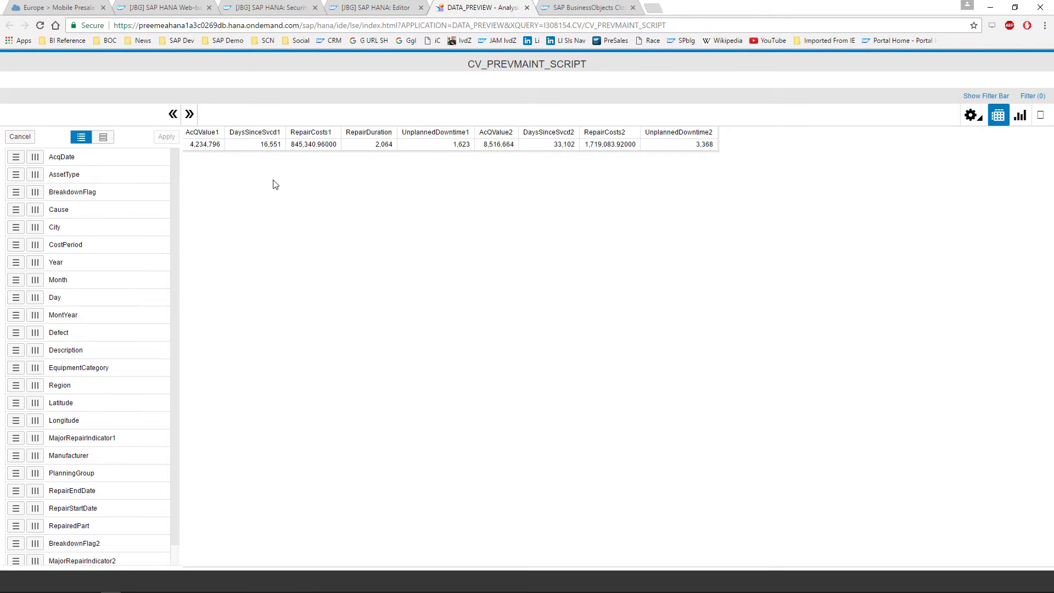
left_click(35, 228)
left_click(166, 138)
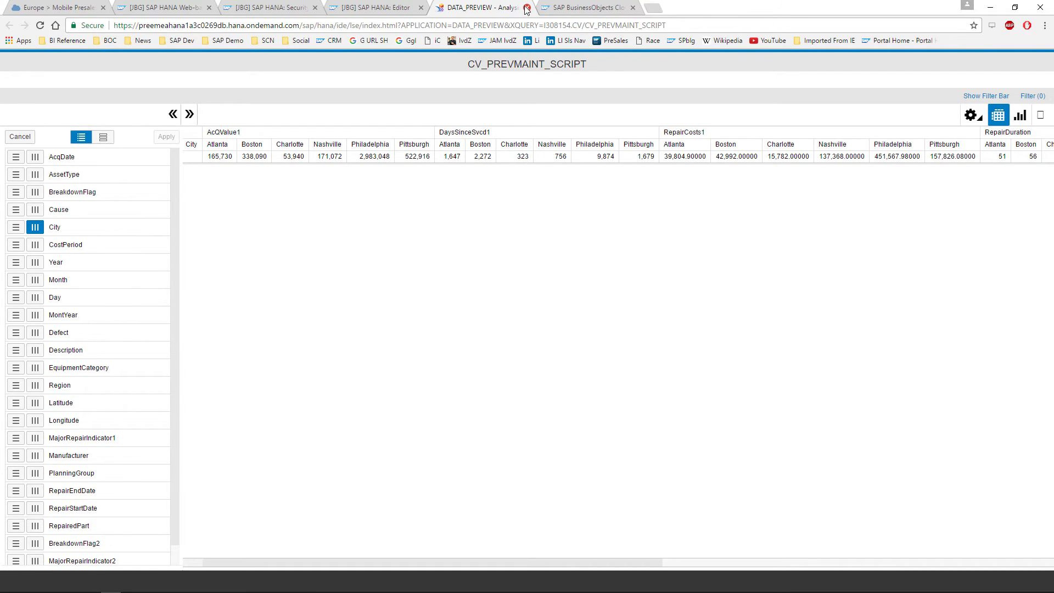
Switch to SAP BusinessObjects Cloud and start a new model using a Live Data connection as the datasource
left_click(571, 10)
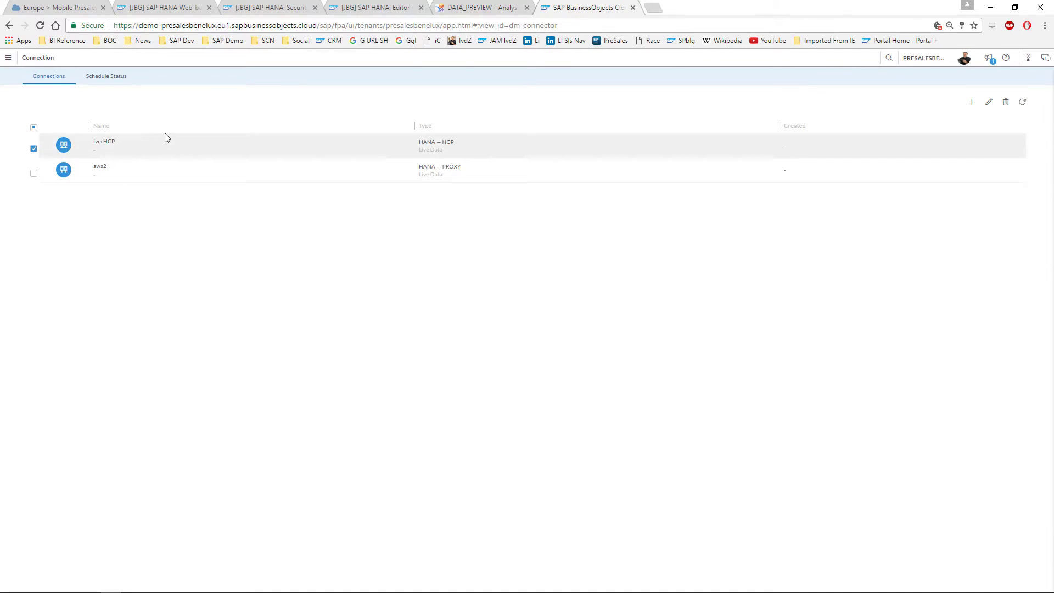
left_click(9, 59)
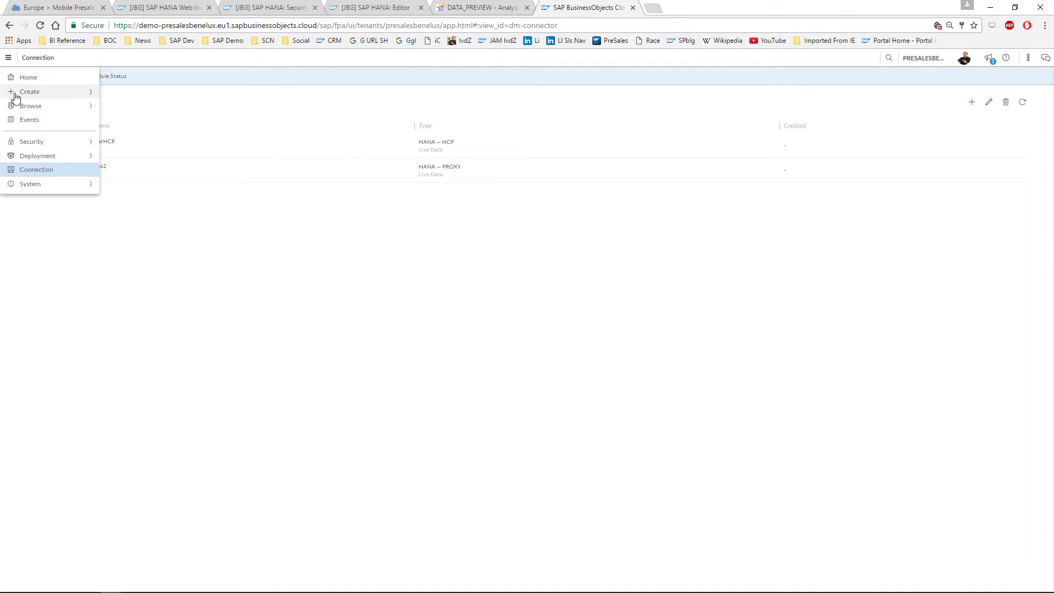
mouse_move(79, 97)
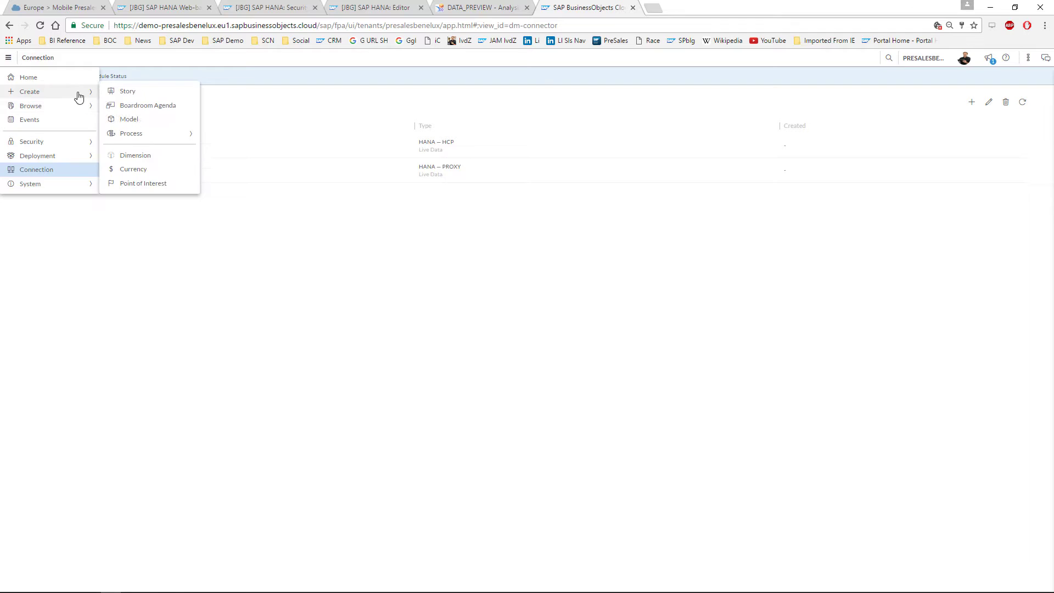
left_click(131, 118)
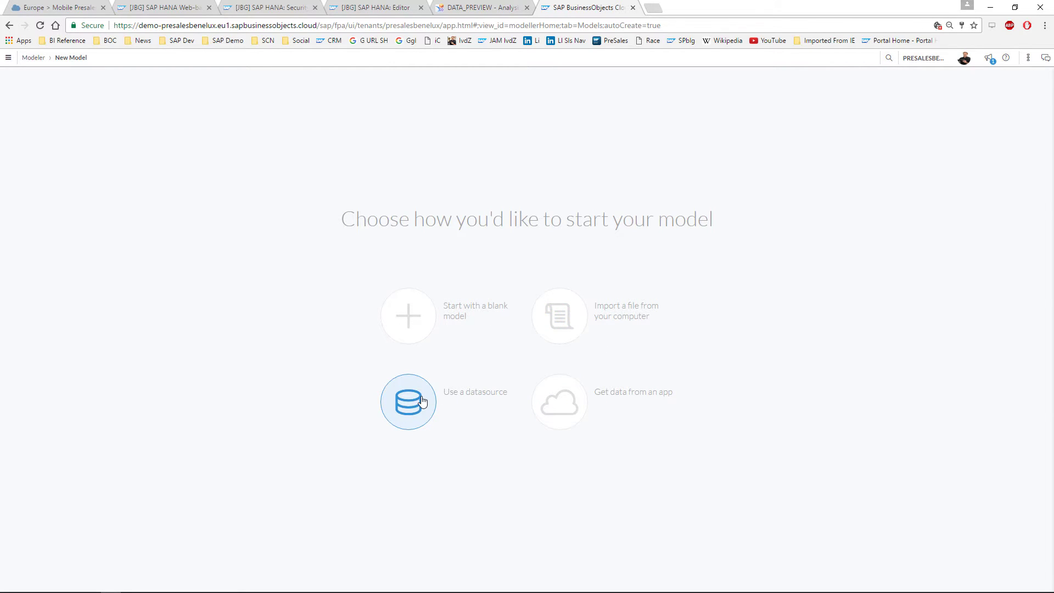
left_click(511, 397)
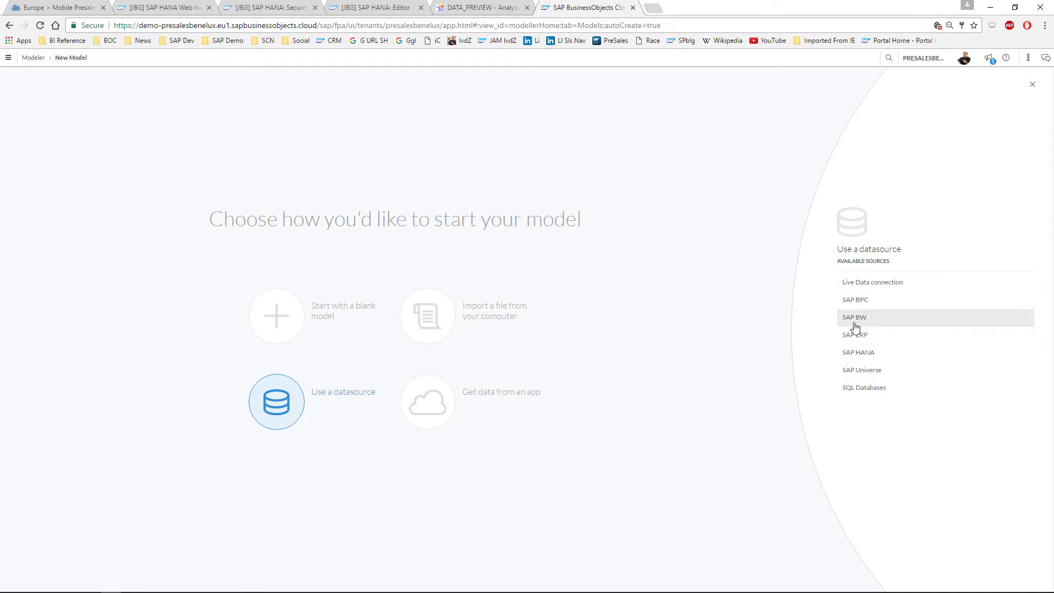
left_click(852, 286)
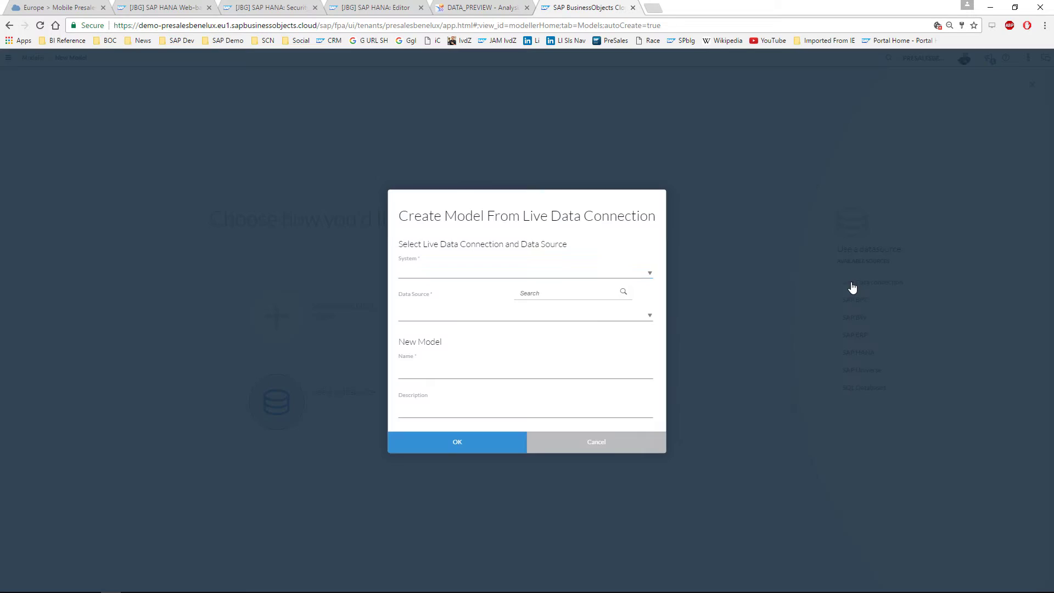
Select IverHCP as the system and CV_PREVMAINT_SCRIPT as the data source for the new model
left_click(651, 275)
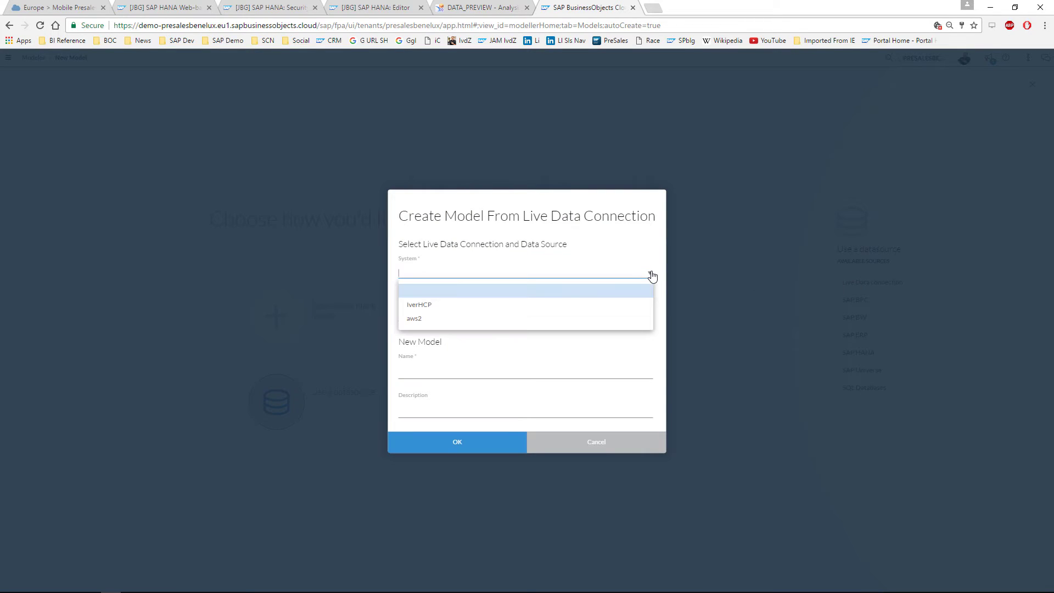
left_click(441, 305)
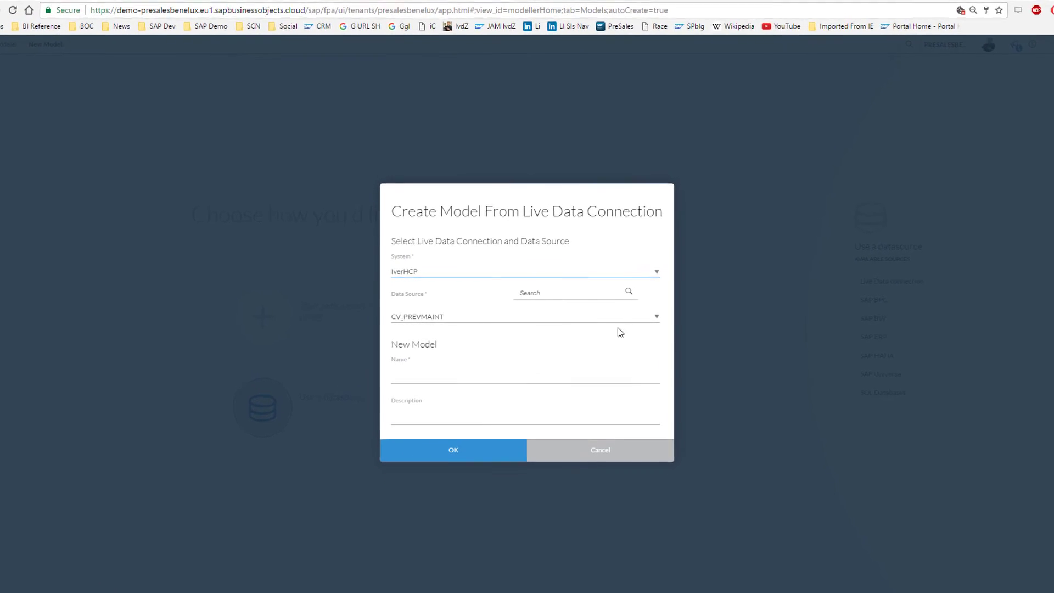
left_click(657, 317)
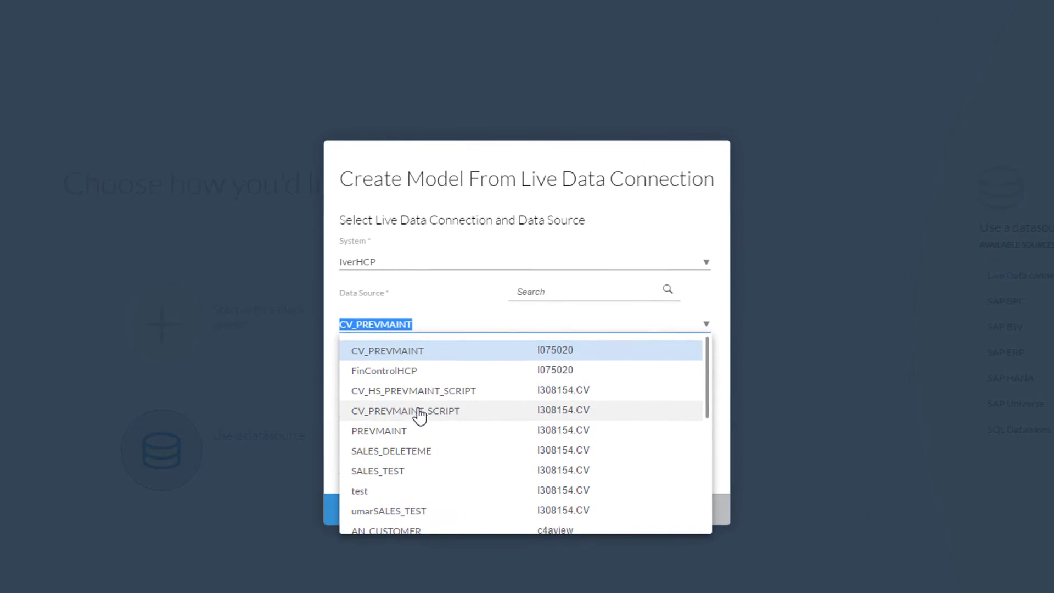
left_click(449, 413)
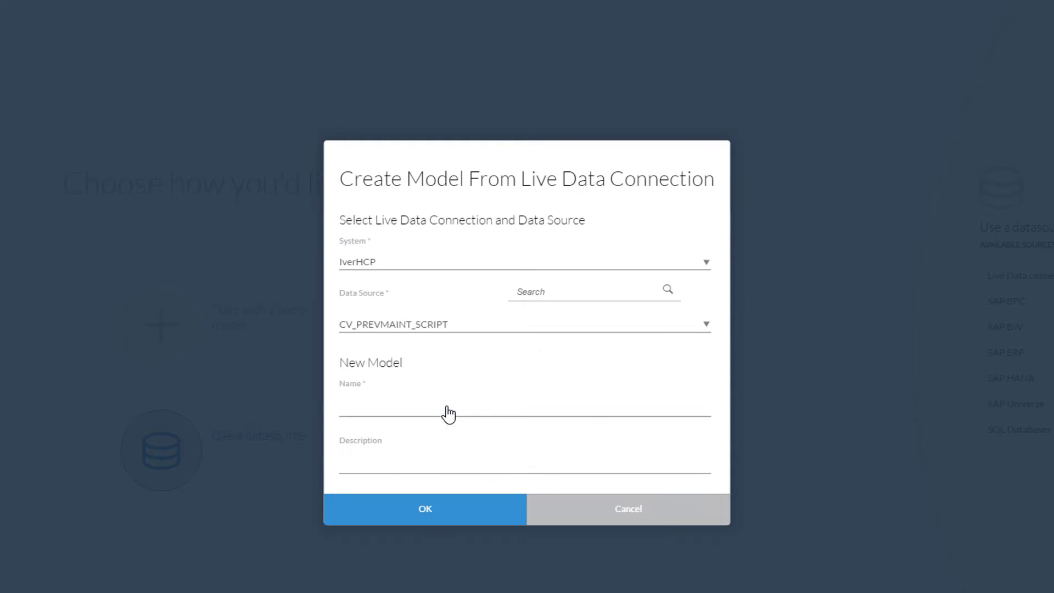
Name the new model I075020_HCP_PM_SCRIPT with the description "Live HCP Connection", then create and save it
left_click(416, 407)
type("I075020_HCP_PM_SCRIPT")
left_click(379, 462)
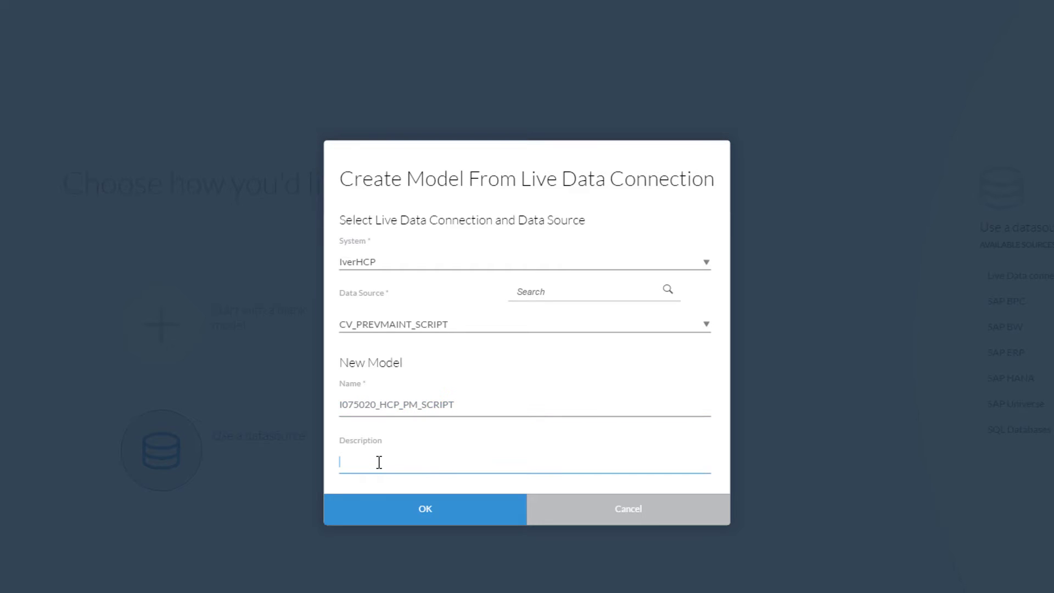
type("Live HCP Connection")
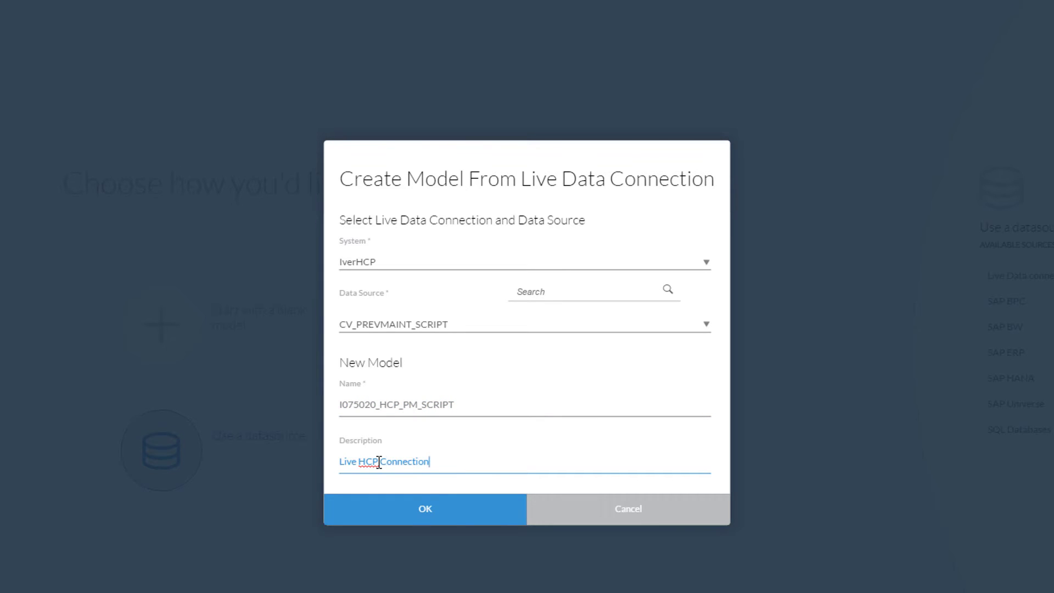
left_click(434, 509)
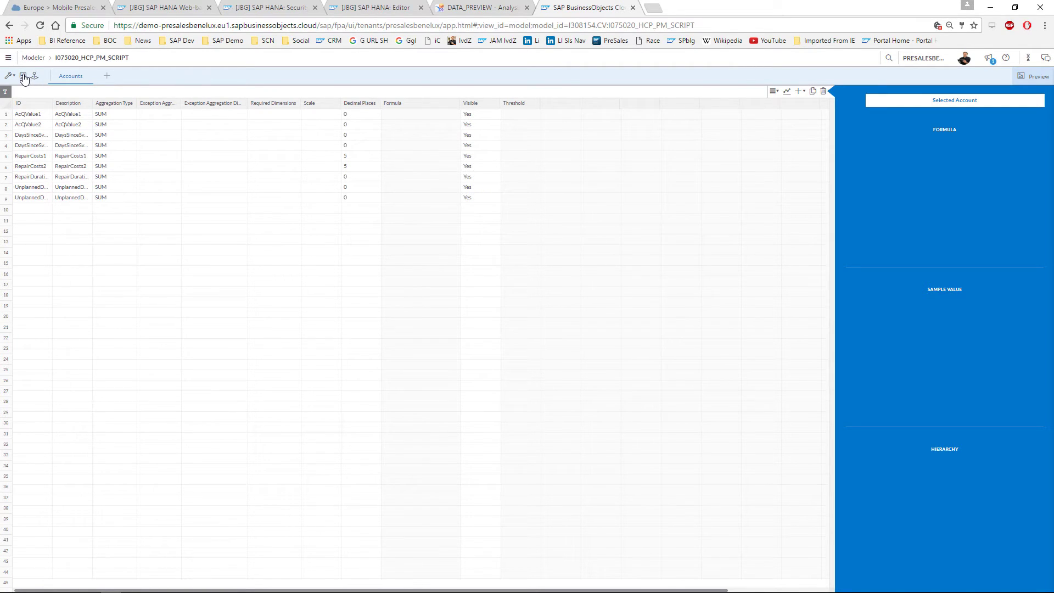
left_click(24, 77)
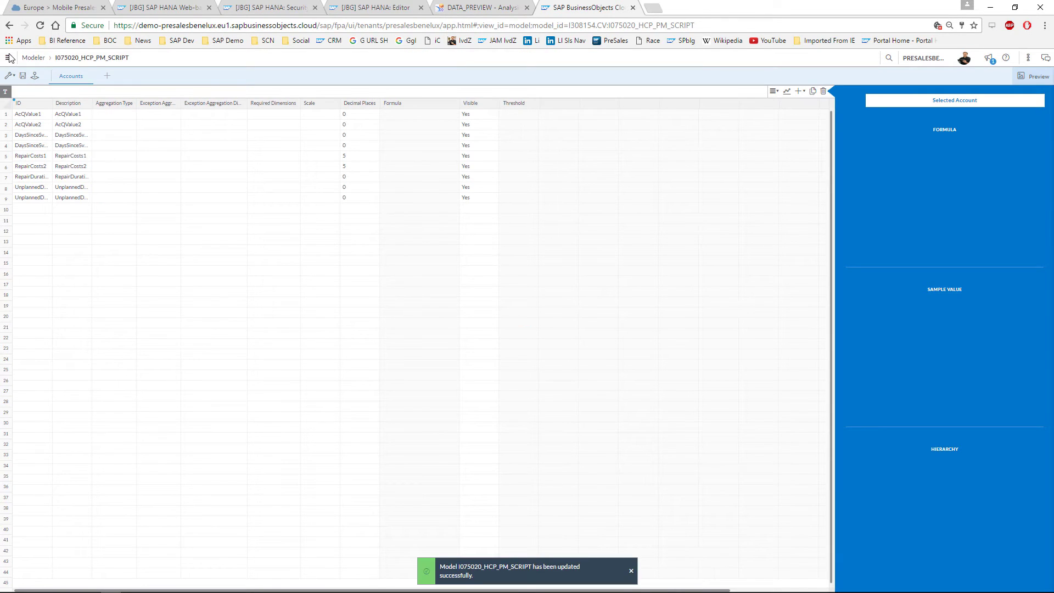
Create a new story that starts with a canvas page
left_click(9, 58)
mouse_move(63, 90)
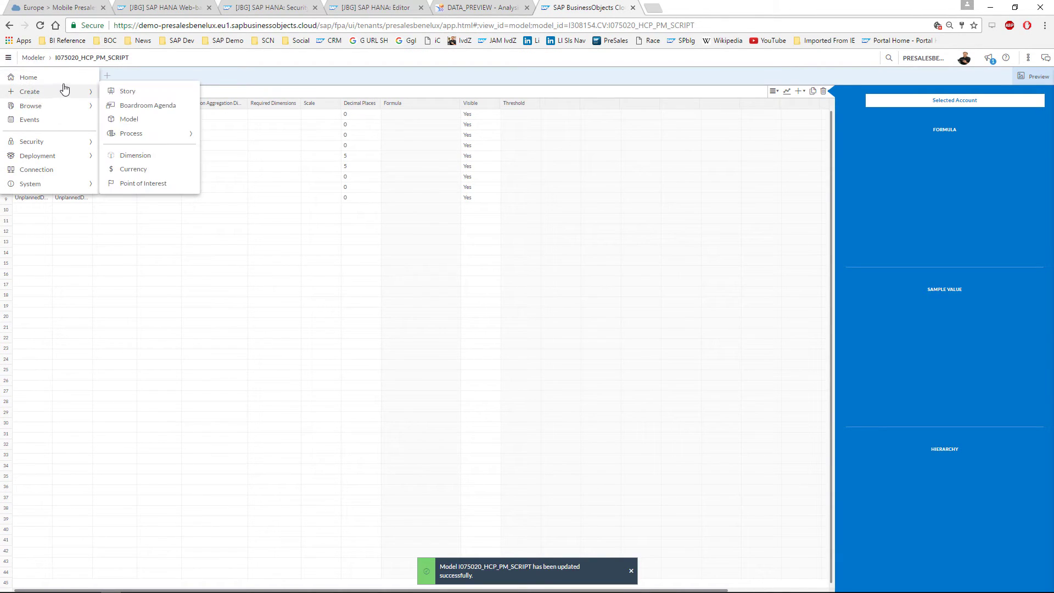
left_click(130, 93)
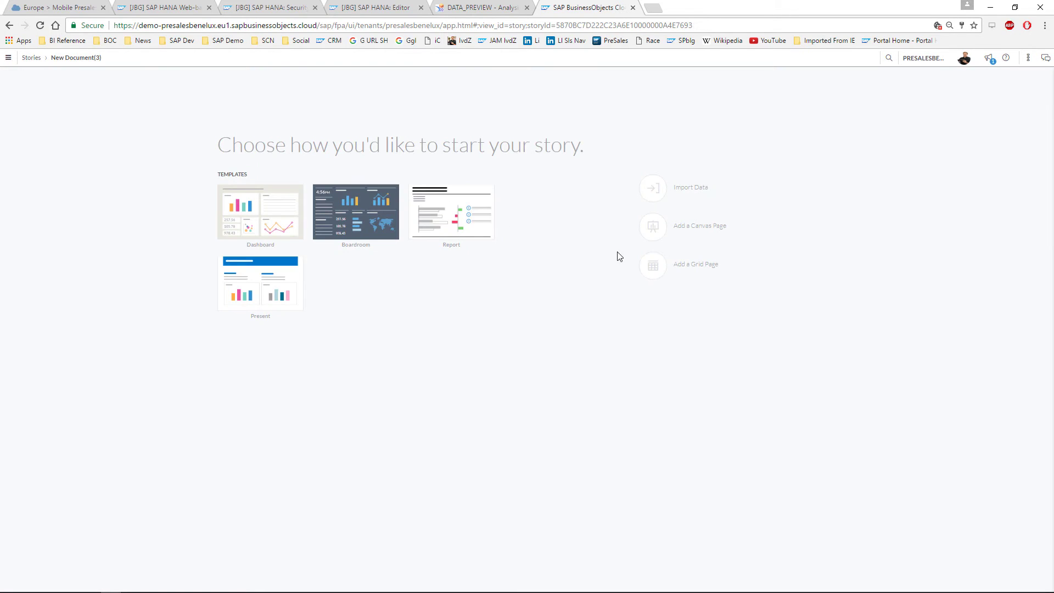
left_click(700, 230)
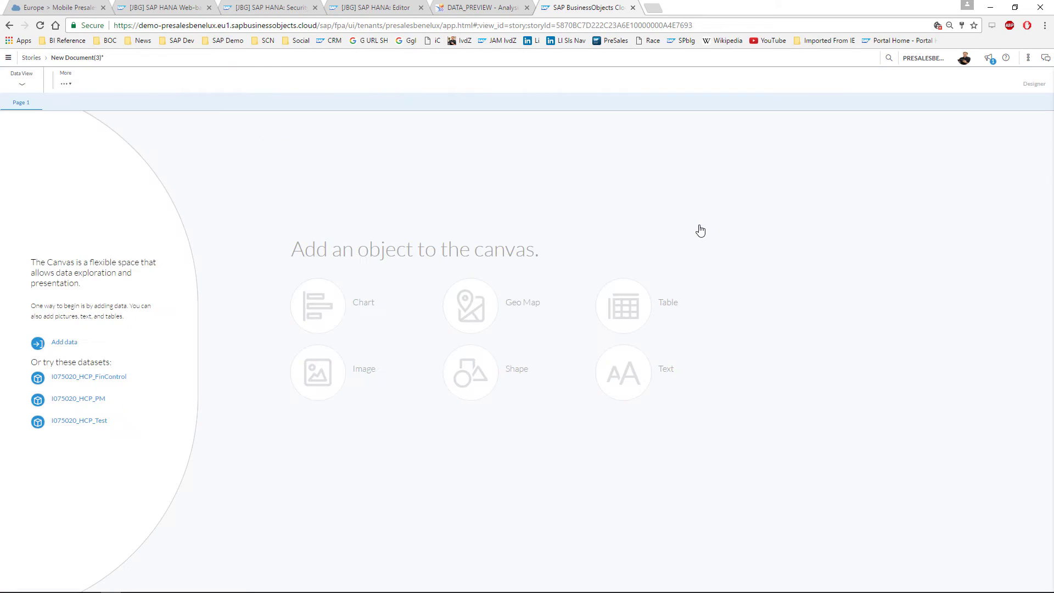
Add a chart to the canvas using the existing model I075020_HCP_PM_SCRIPT as its datasource
left_click(321, 306)
left_click(464, 367)
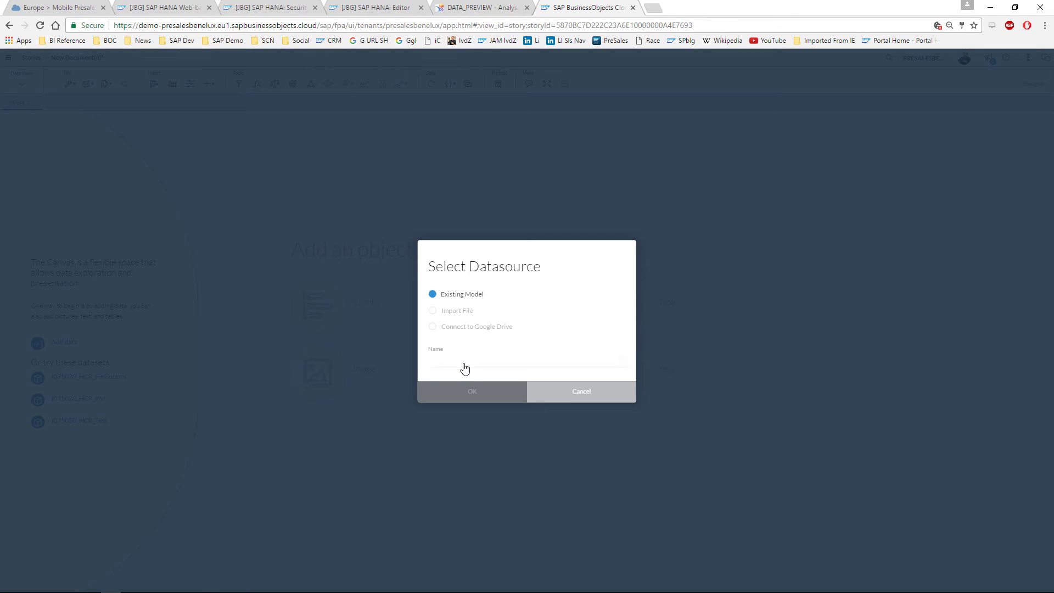
type("I075020_")
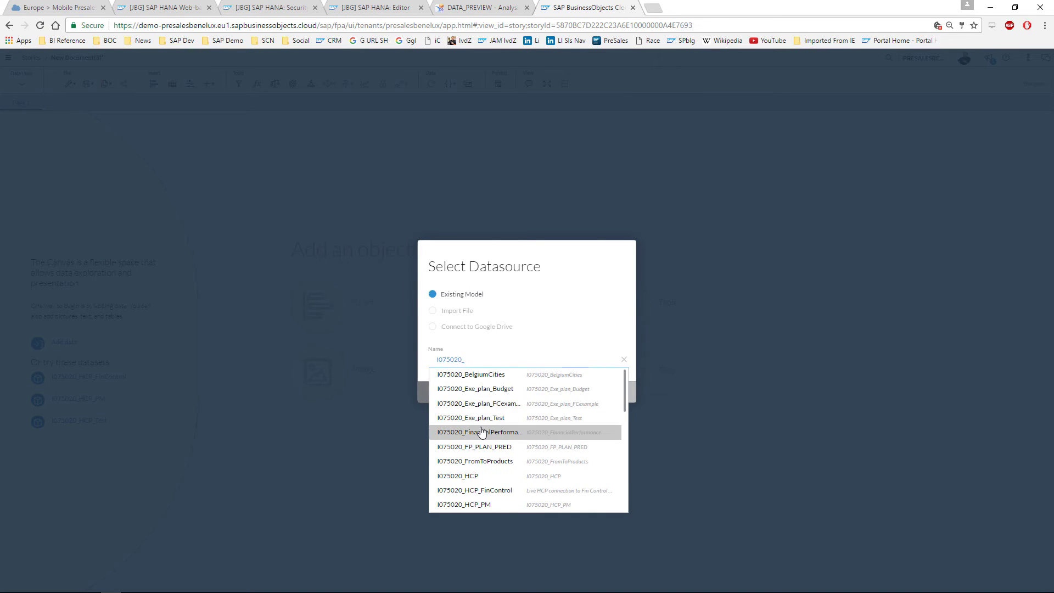
scroll(481, 432, "down", 1)
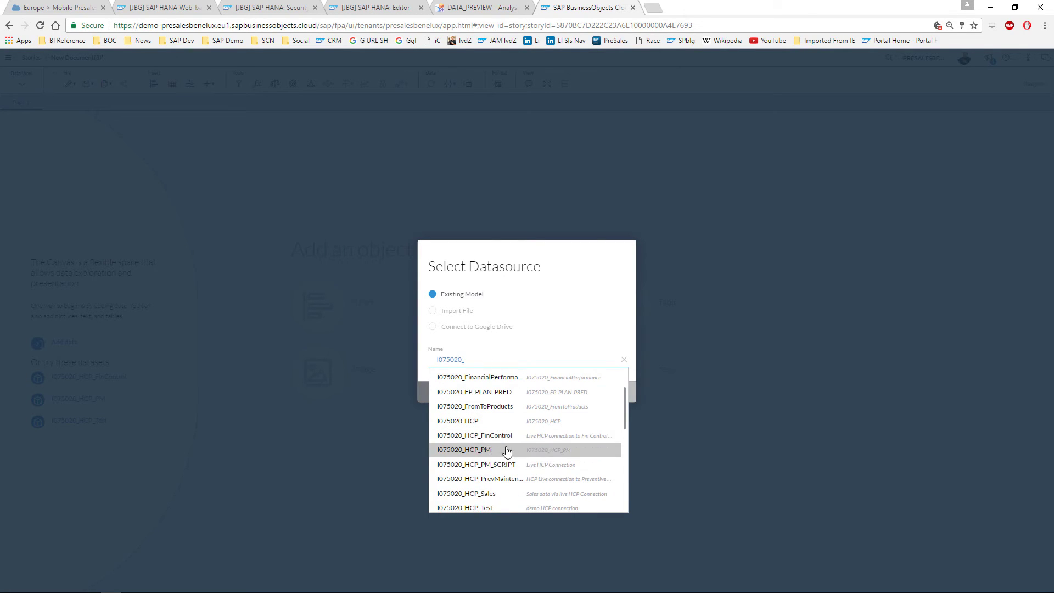
left_click(527, 465)
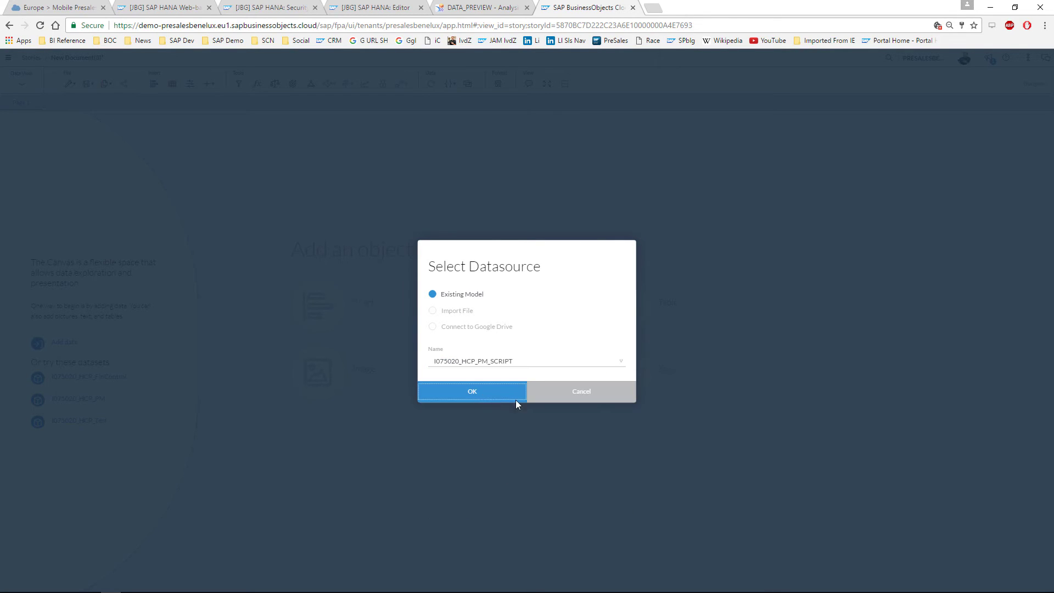
left_click(515, 400)
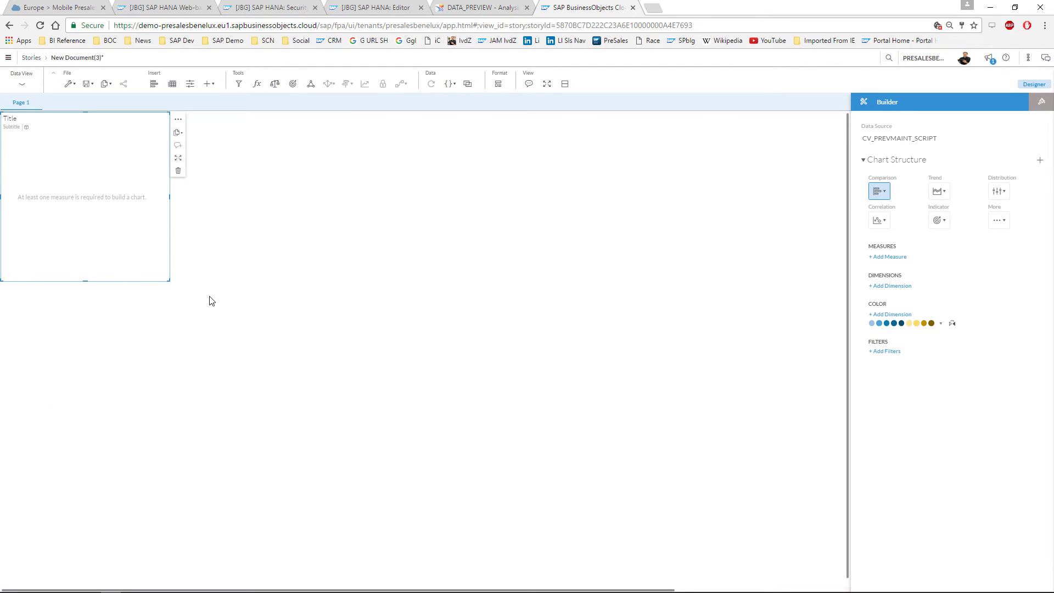
Enlarge the empty chart to over half the visible canvas width and add the measures RepairCosts2 and UnplannedDowntime2
left_click_drag(167, 280, 492, 478)
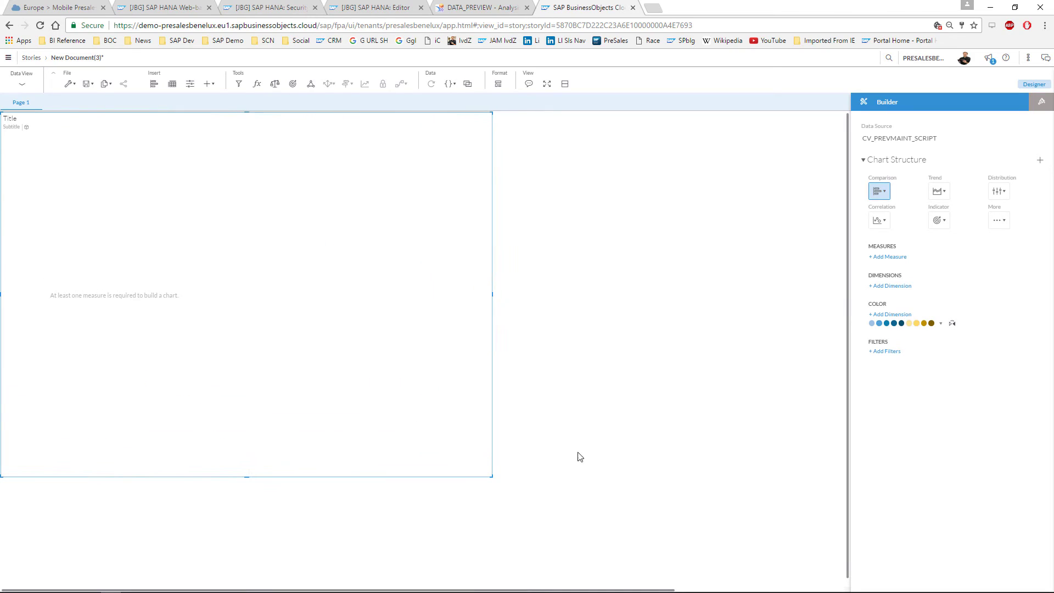
left_click(887, 257)
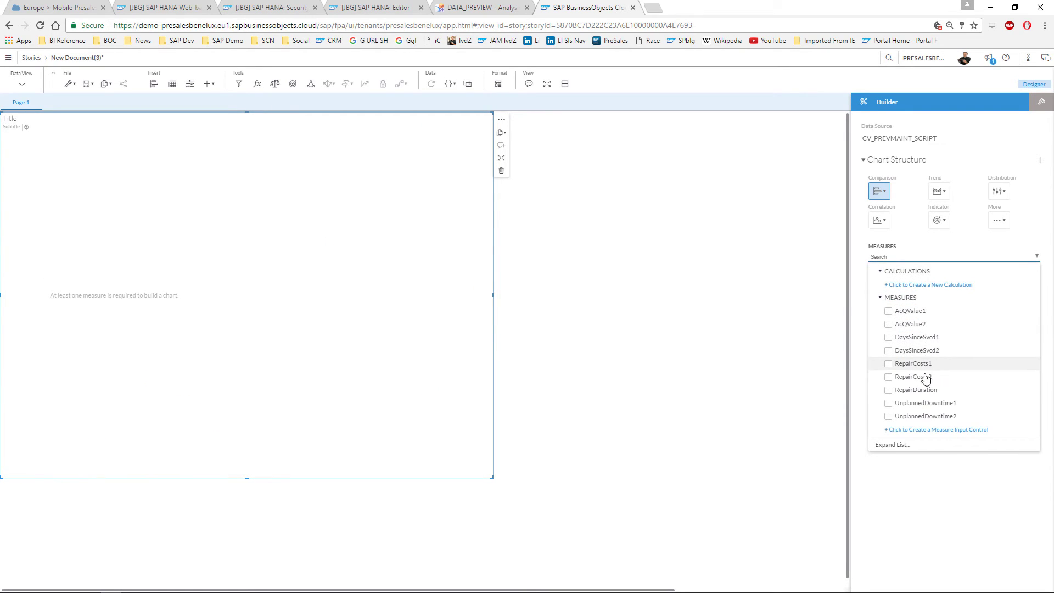
left_click(888, 378)
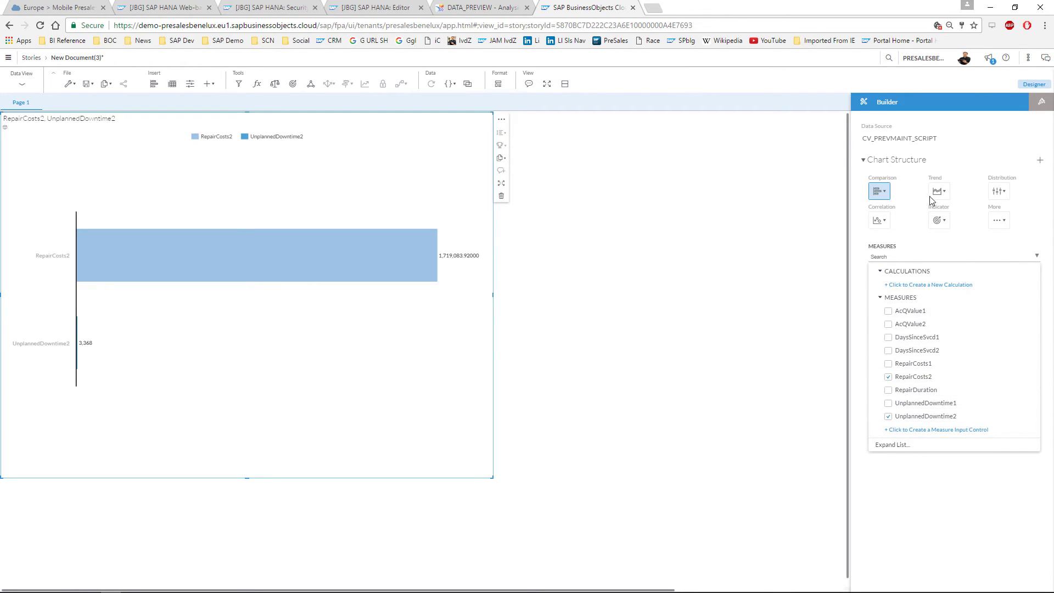
left_click(886, 196)
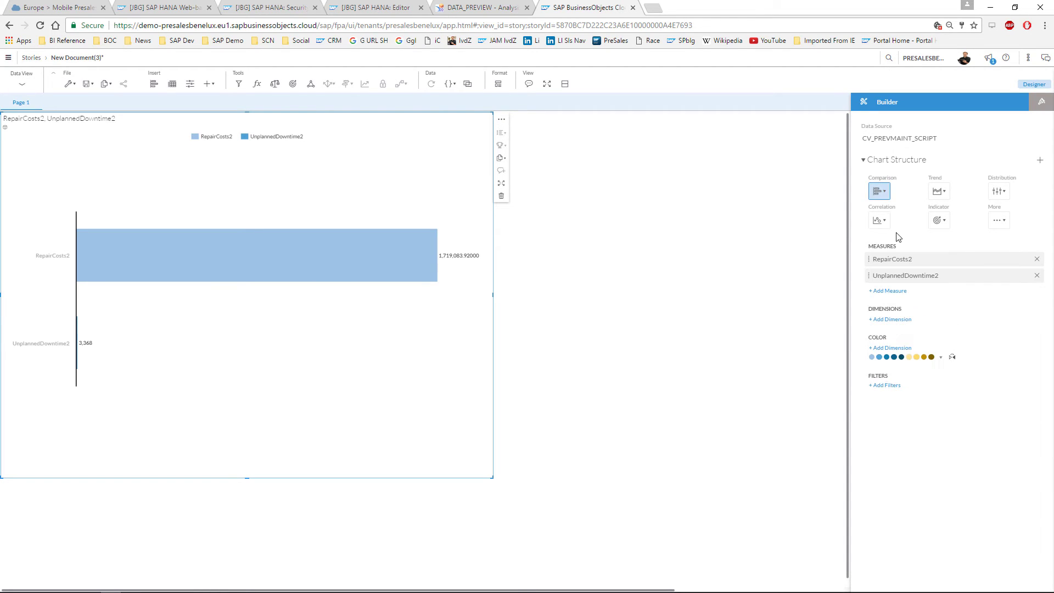
Change the chart to Combination Stacked Column & Line and move UnplannedDowntime2 to the line axis
left_click(884, 192)
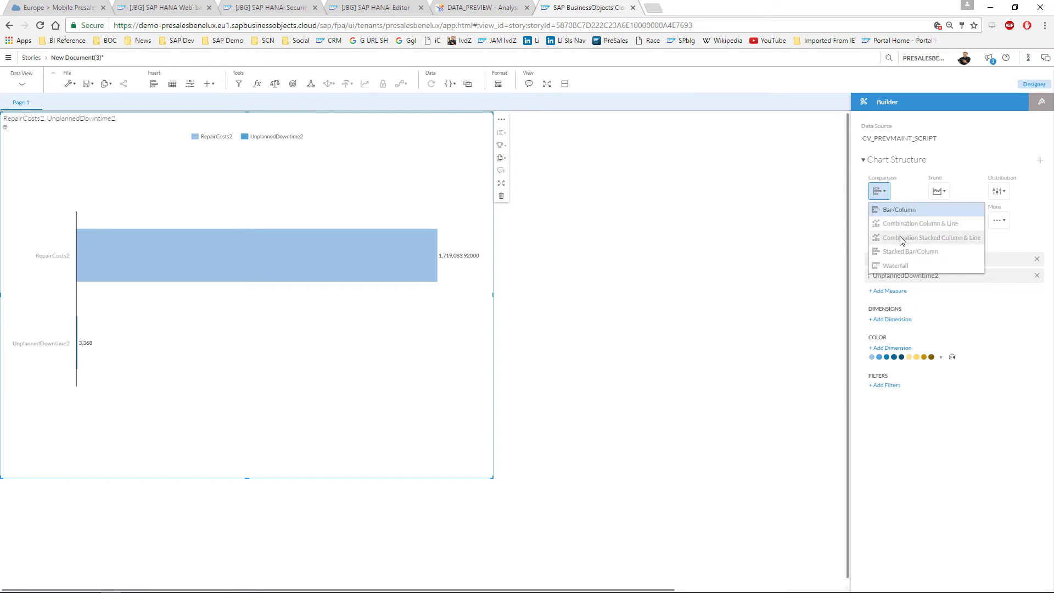
left_click(900, 237)
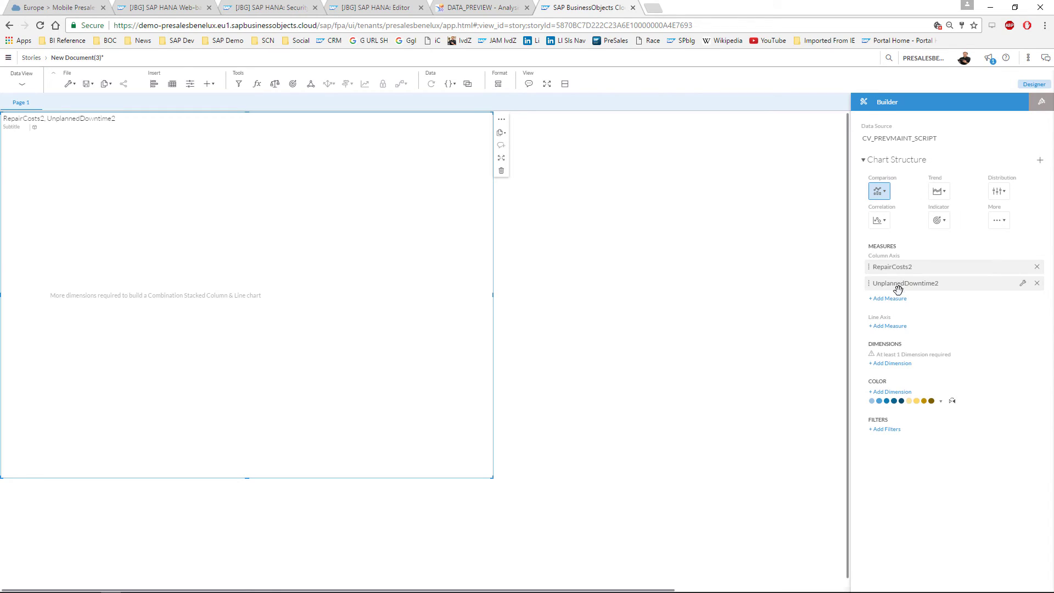
left_click_drag(898, 289, 899, 327)
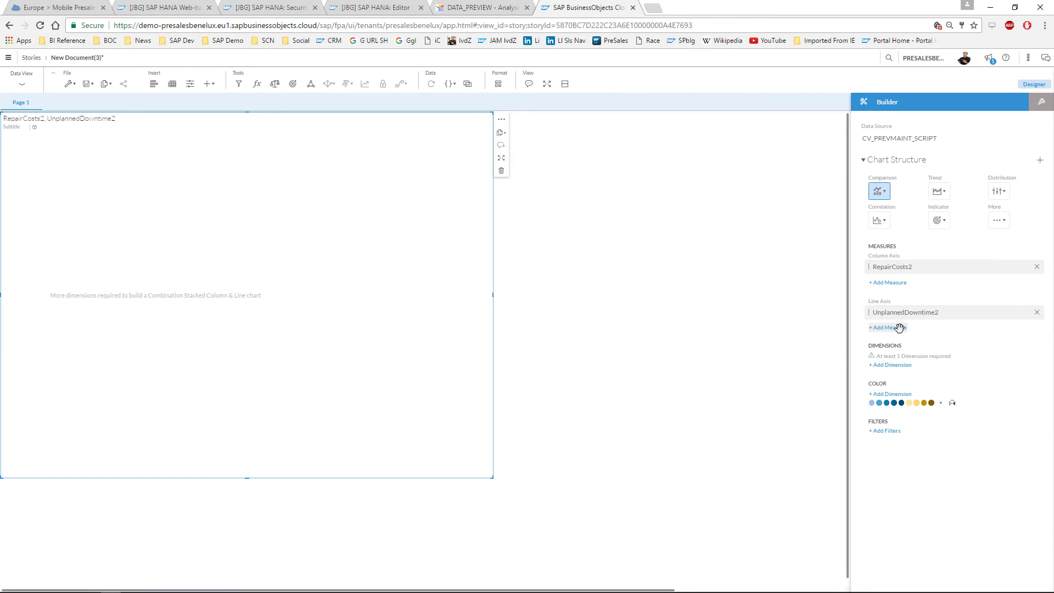
Add Defect as the dimension of the combination chart
left_click(894, 366)
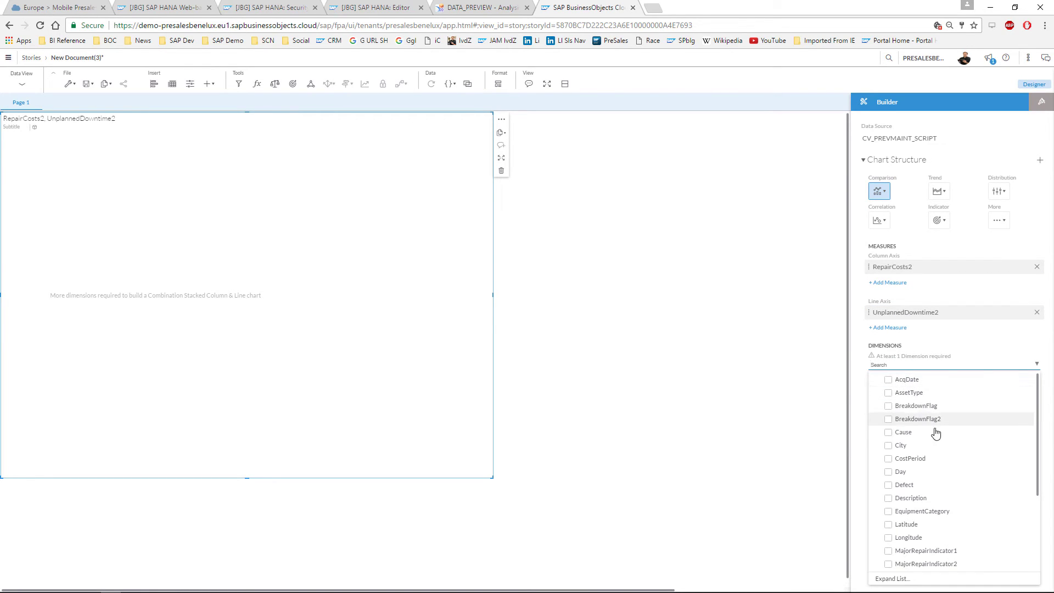
scroll(928, 463, "down", 3)
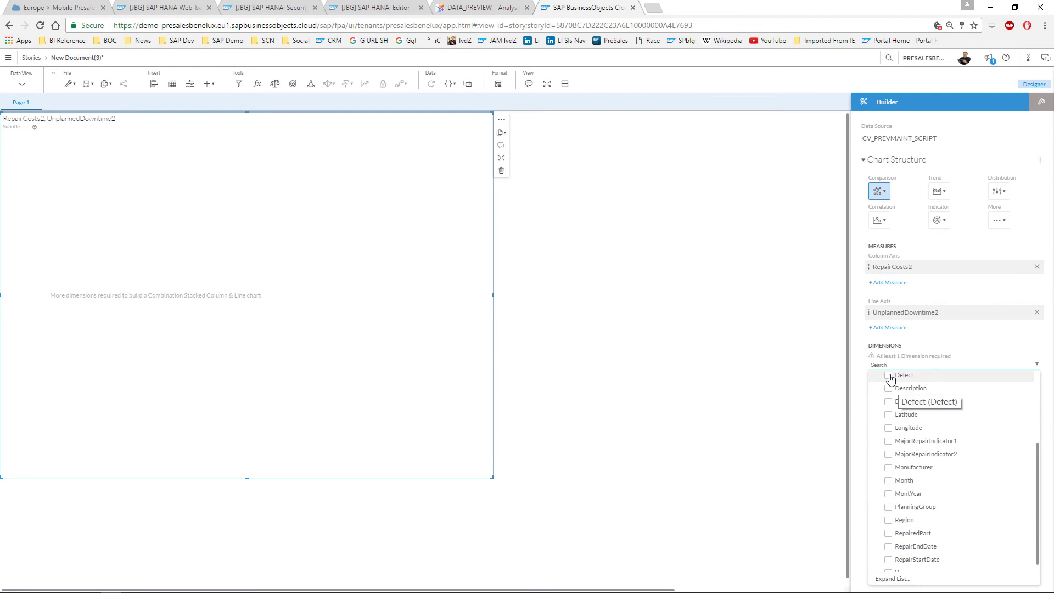
left_click_drag(890, 377, 835, 377)
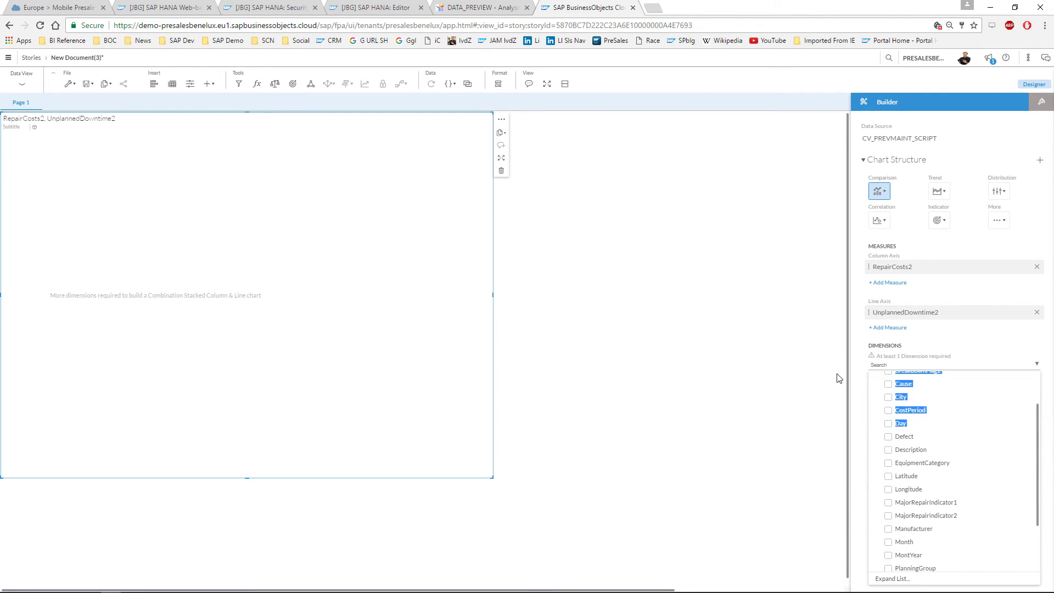
left_click(889, 438)
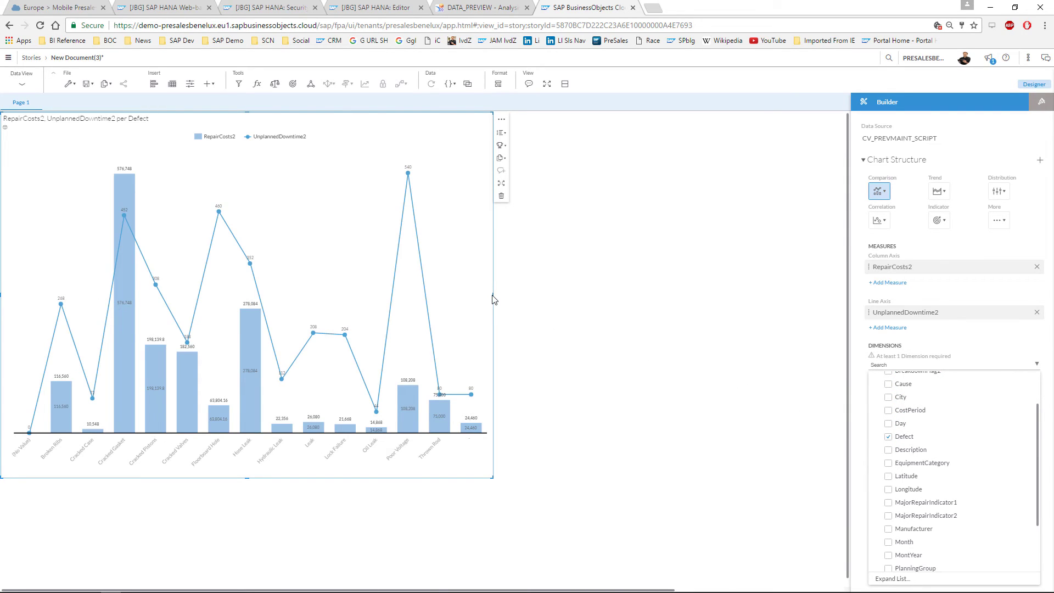
left_click(555, 278)
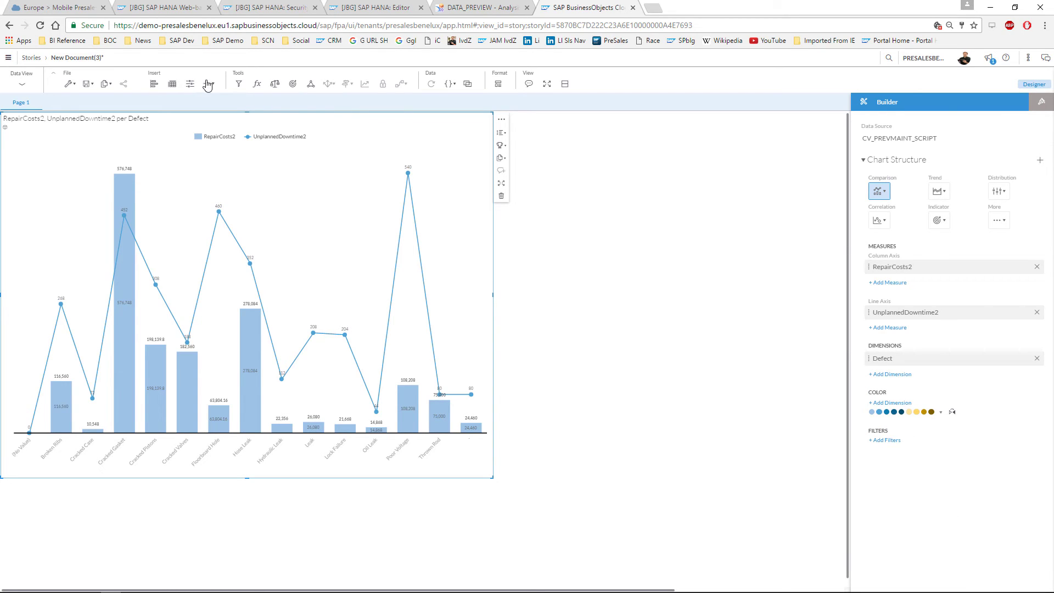
Insert a second chart beside the combination chart, enlarge it to match its height, and make it a Donut Chart
left_click(154, 84)
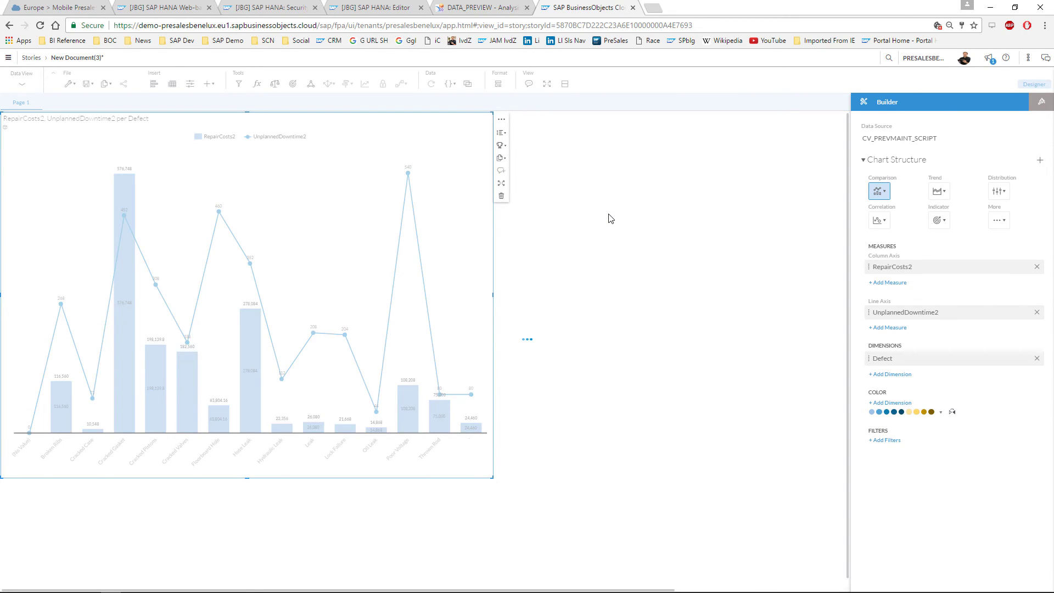
left_click_drag(659, 280, 821, 475)
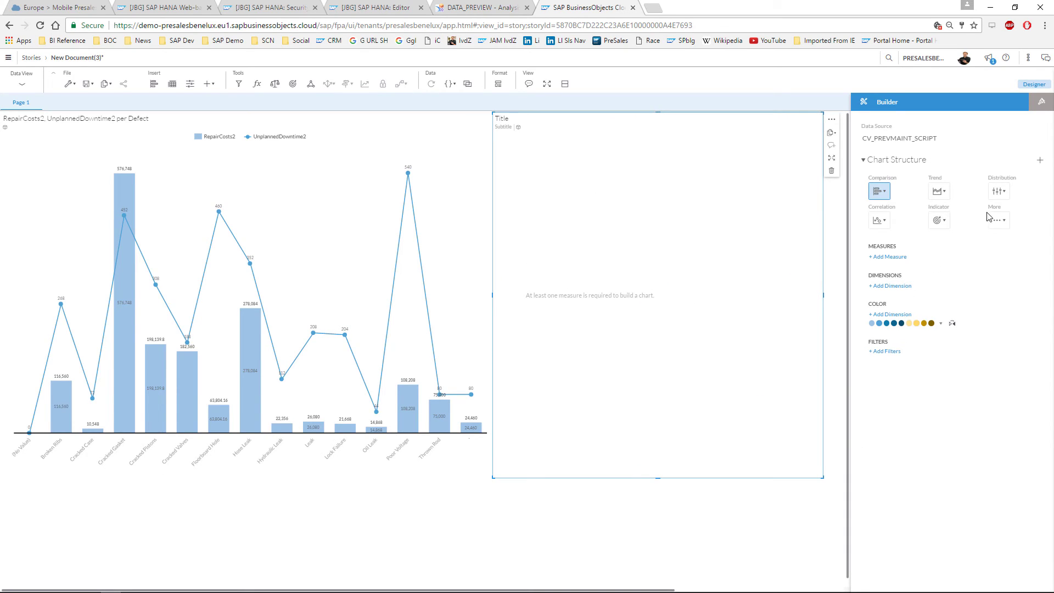
left_click(1005, 222)
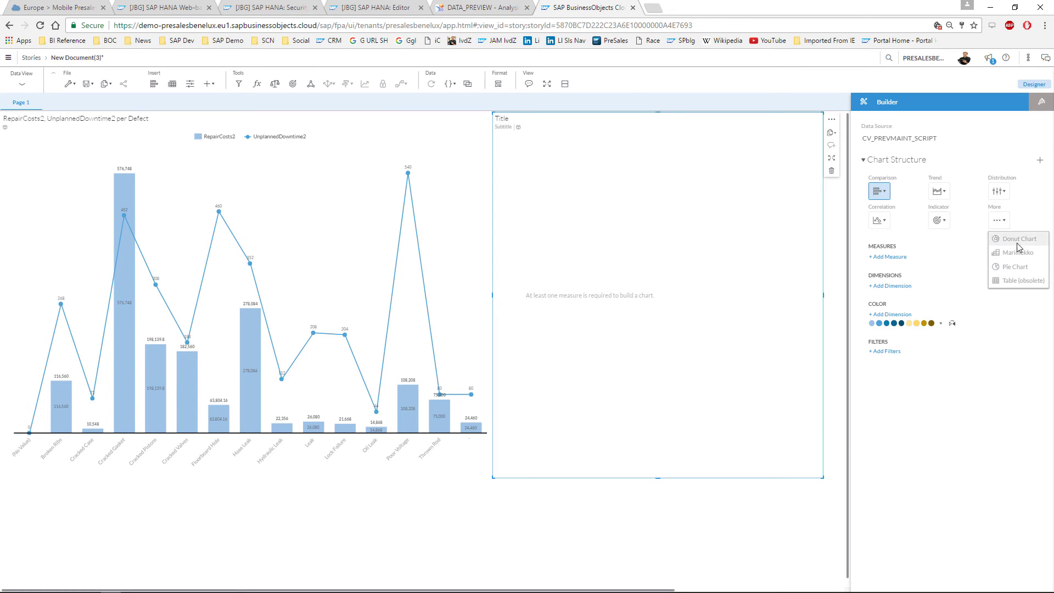
left_click(1014, 245)
Set the donut chart's measure to DaysSinceSvcd1 and its color dimension to City
left_click(903, 257)
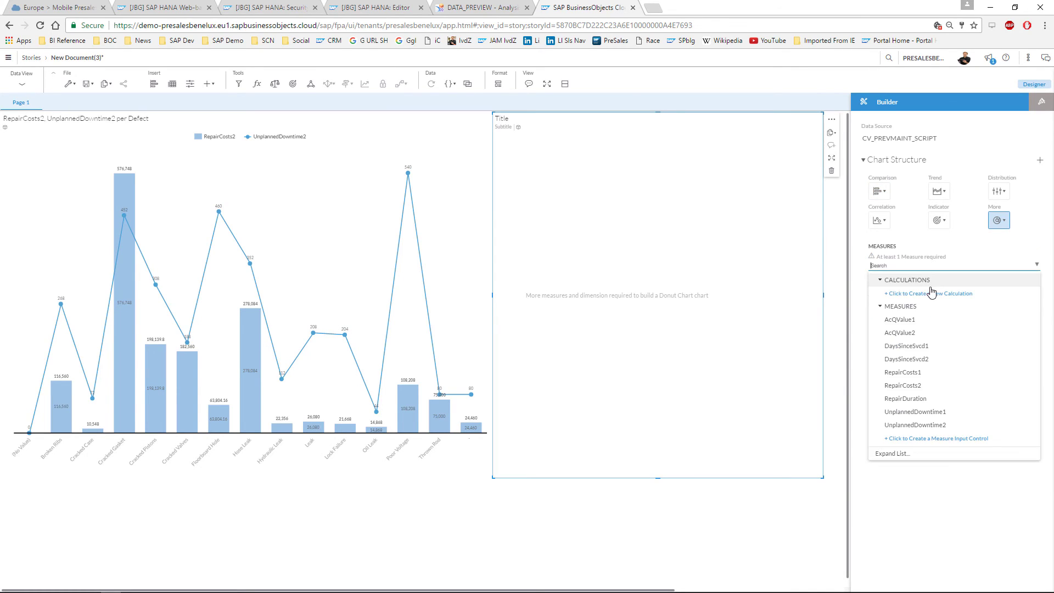
left_click(931, 347)
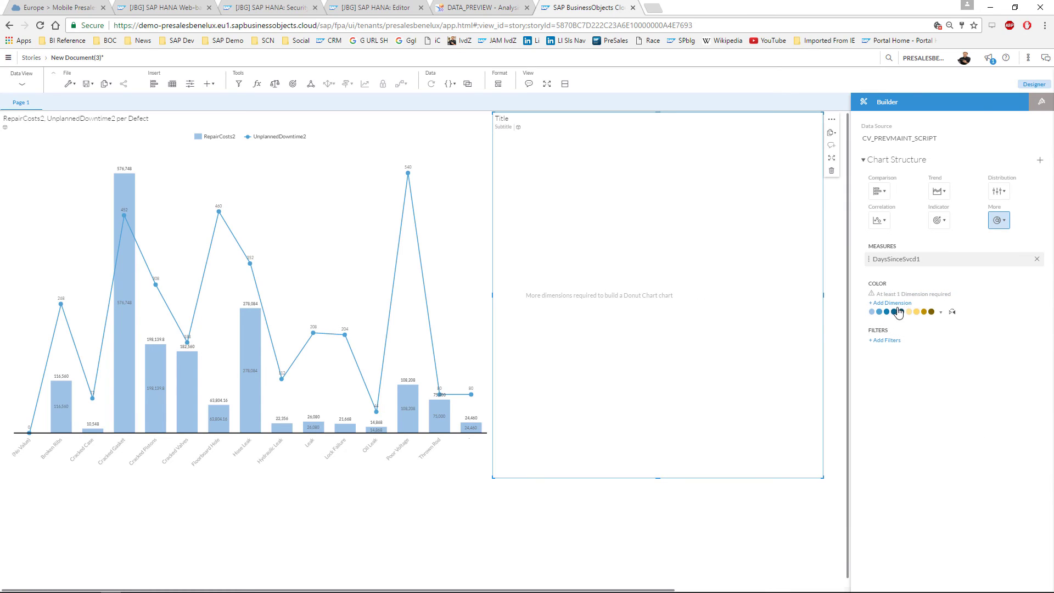
left_click(894, 303)
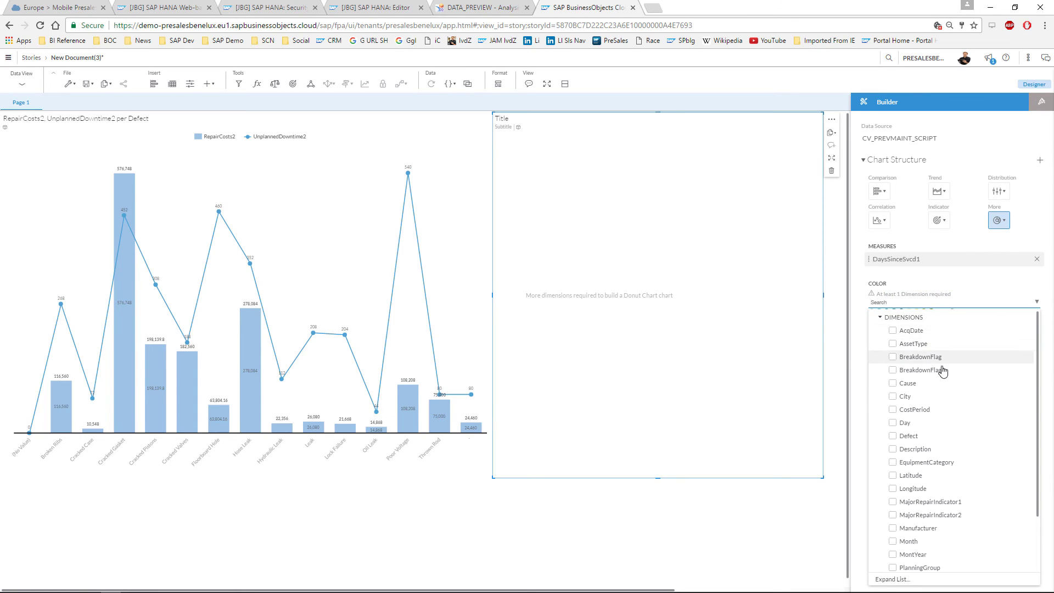
left_click(903, 396)
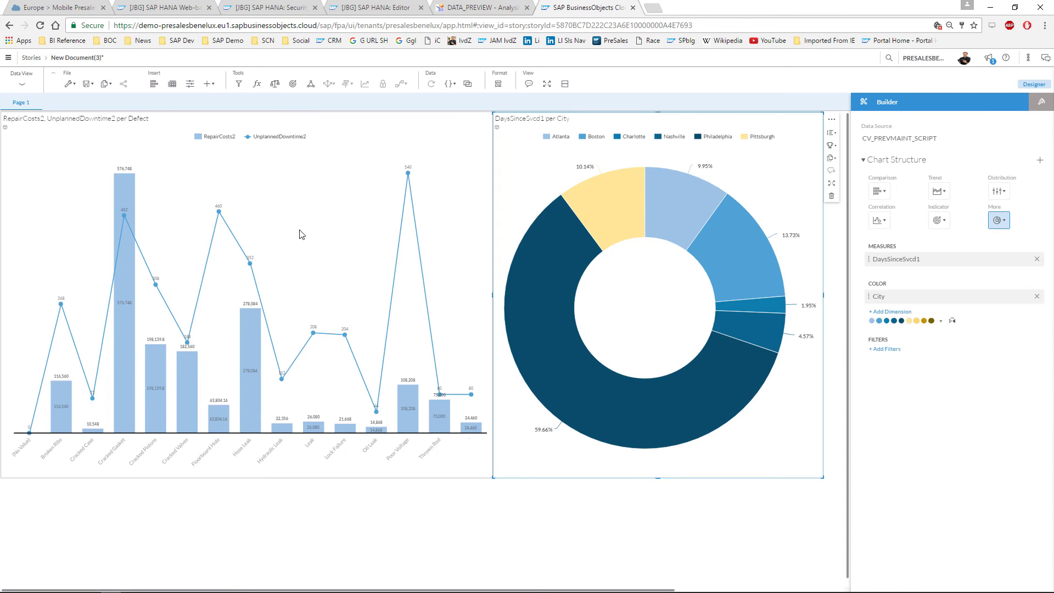
Configure Linked Analysis on the combination chart so its interactions apply to the linked chart set
left_click(315, 182)
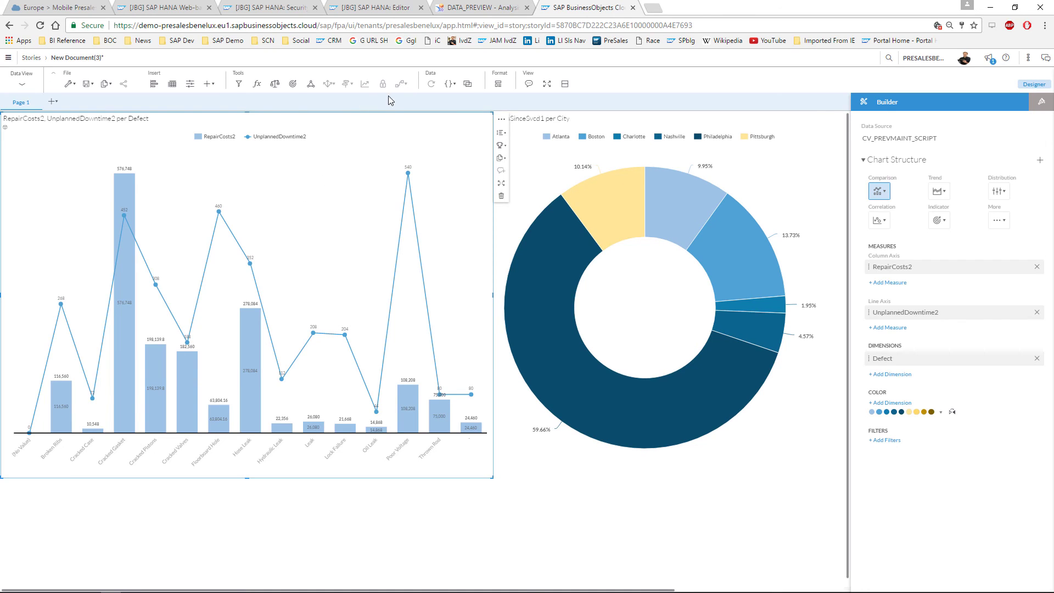
left_click(310, 85)
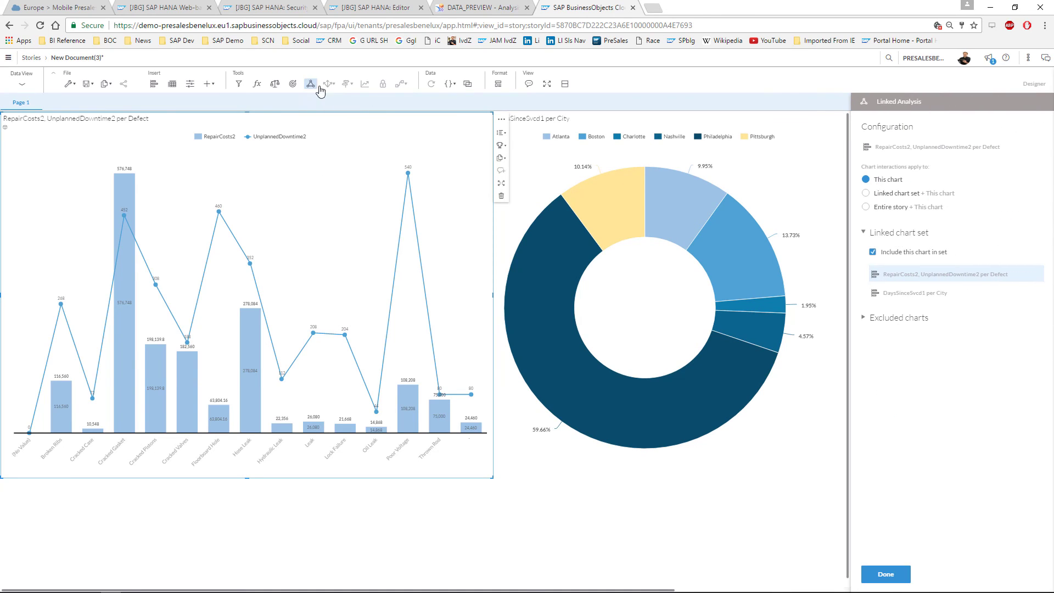
left_click(867, 195)
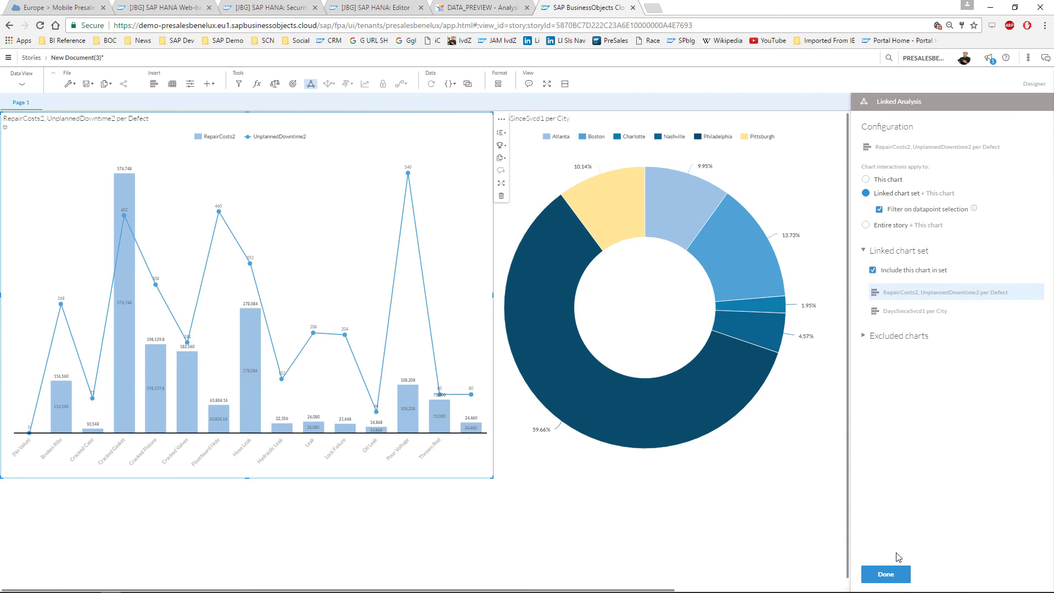
left_click(894, 575)
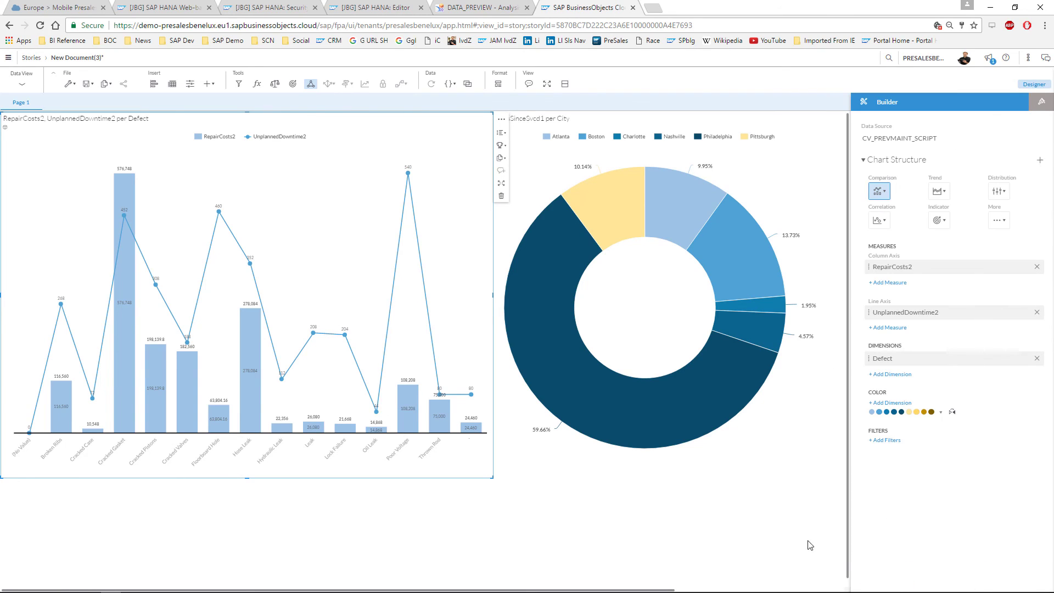
Select the Hose Leak and Floorboard Hole bars in the combination chart to filter the linked donut chart by defect
left_click(469, 526)
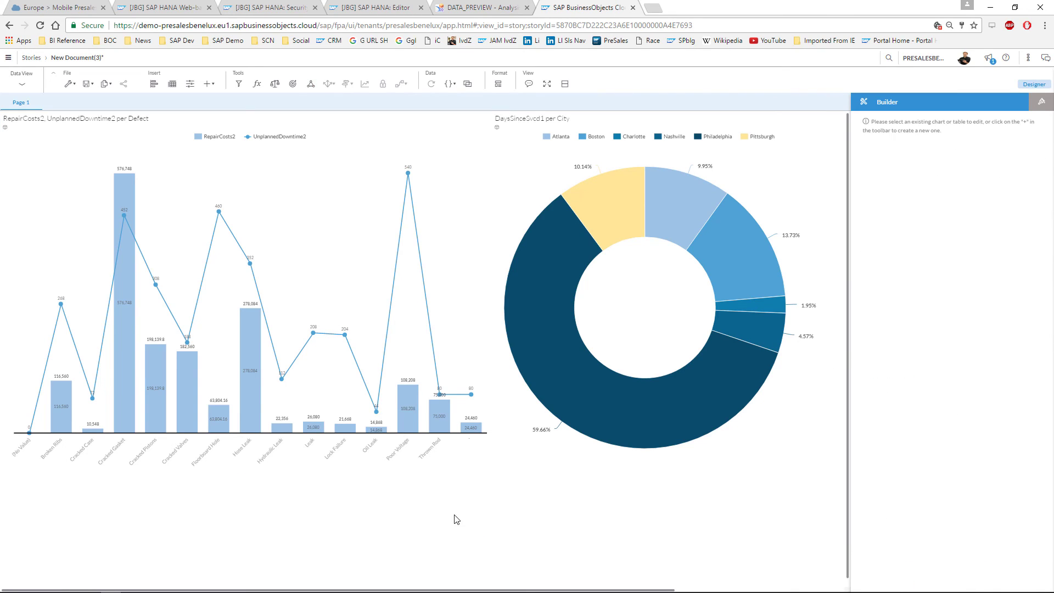
left_click(251, 390)
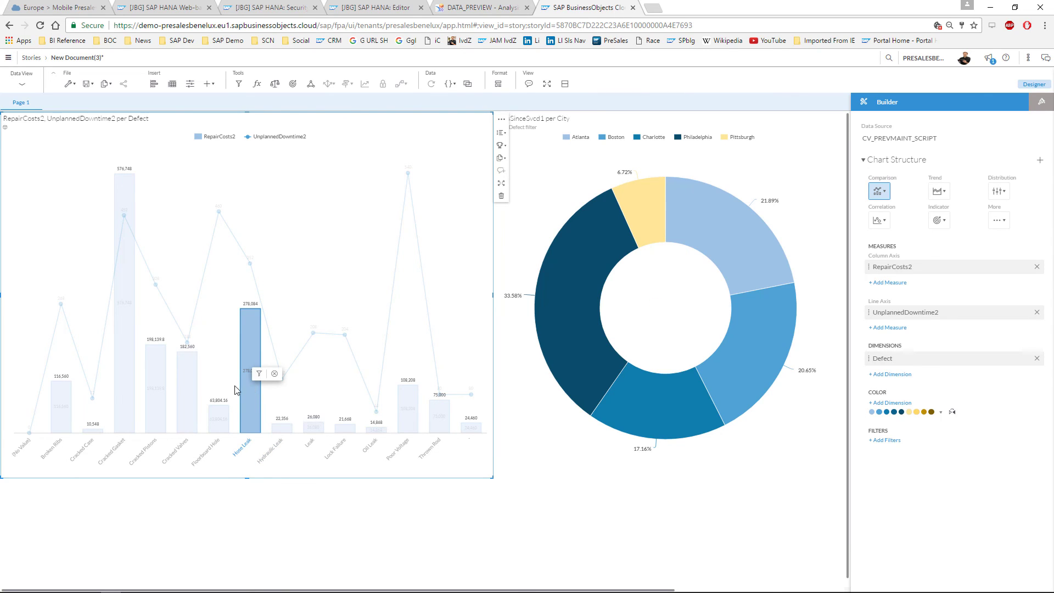
left_click(224, 421, "ctrl")
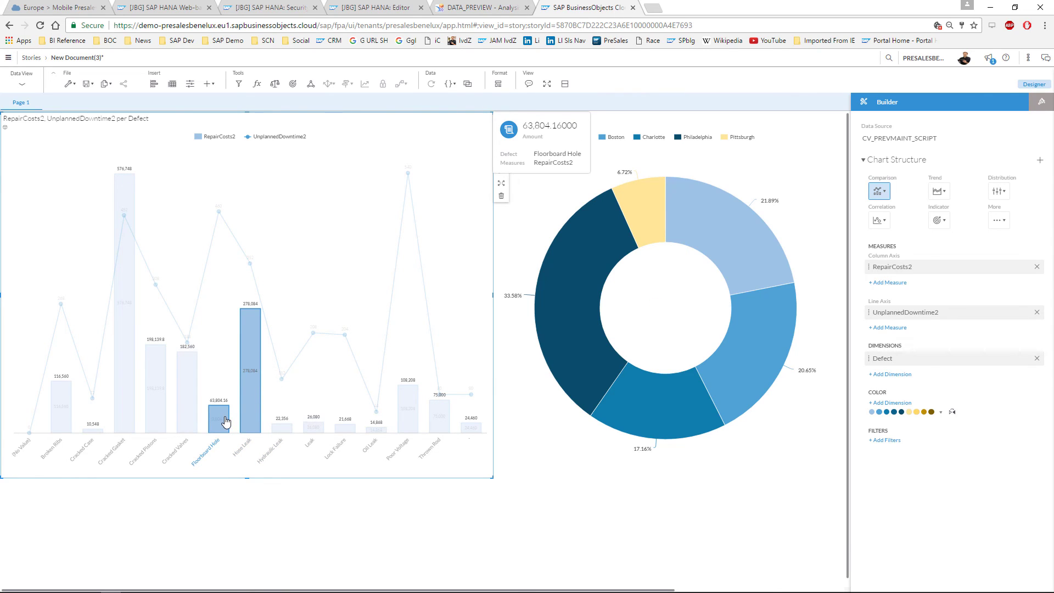
left_click(327, 496)
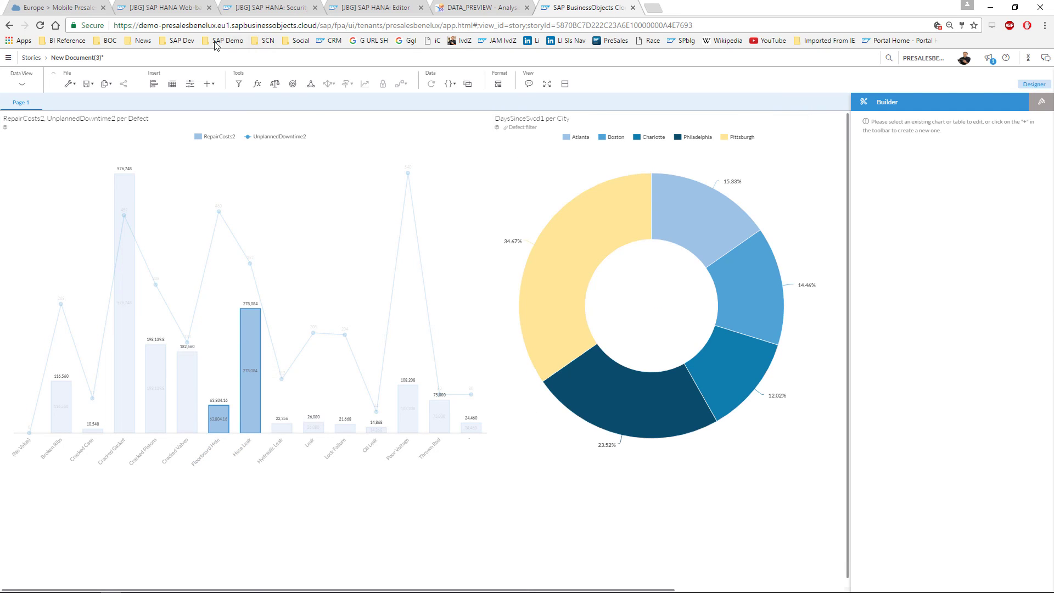
Save the story in the private folder, titled with the user ID followed by _HCP_PM_Script
left_click(88, 84)
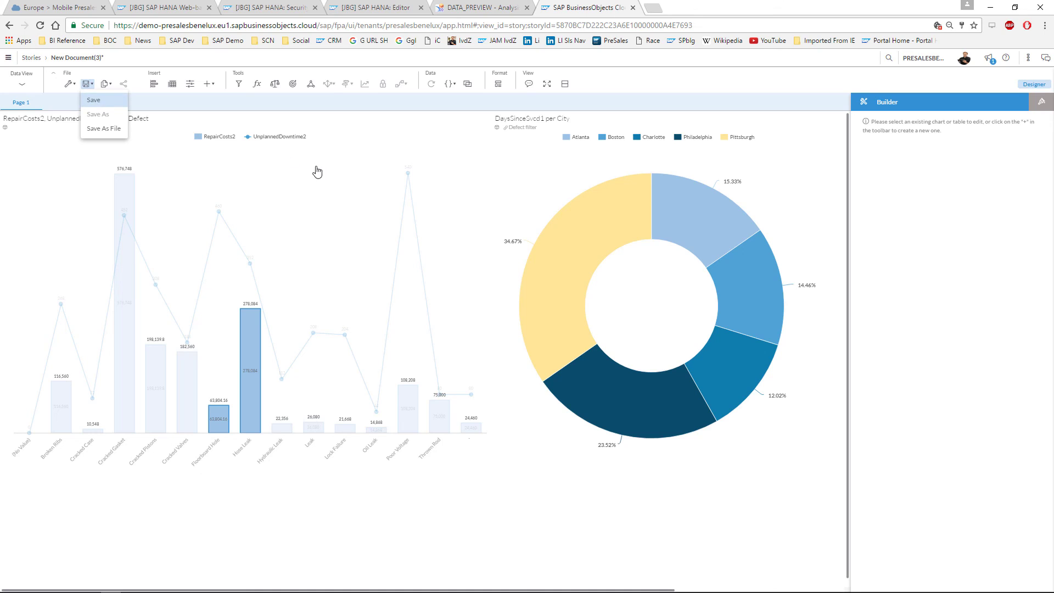
key("Return")
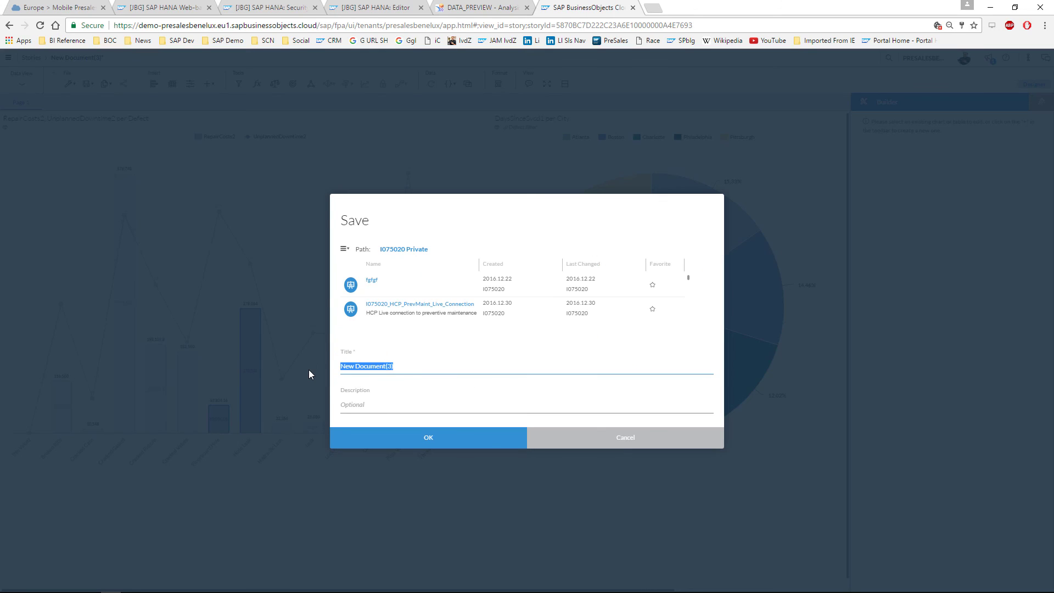
type("I075020_HCP_PM_Scriptory")
left_click(405, 438)
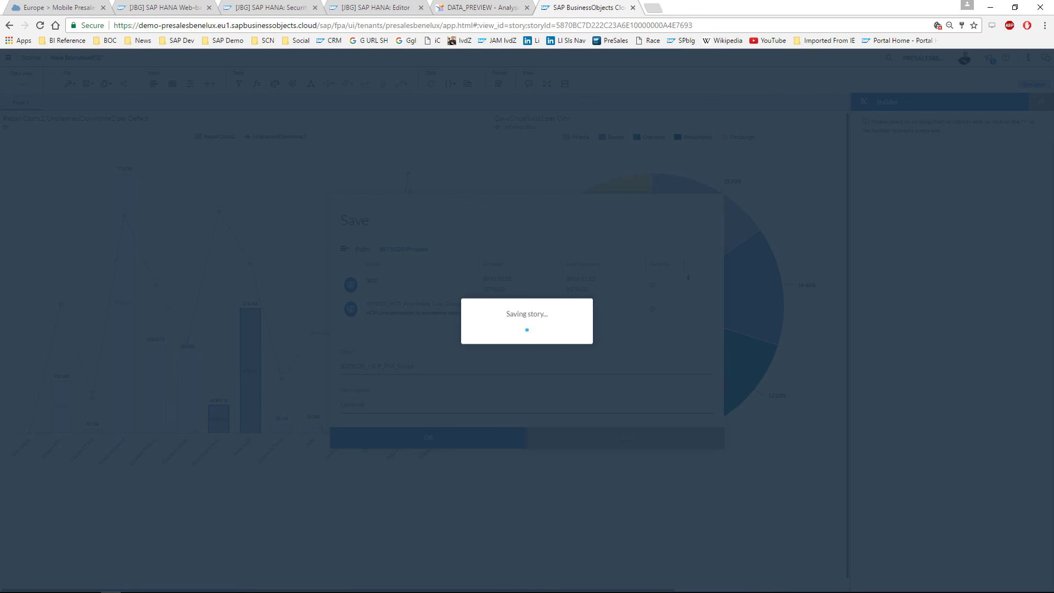